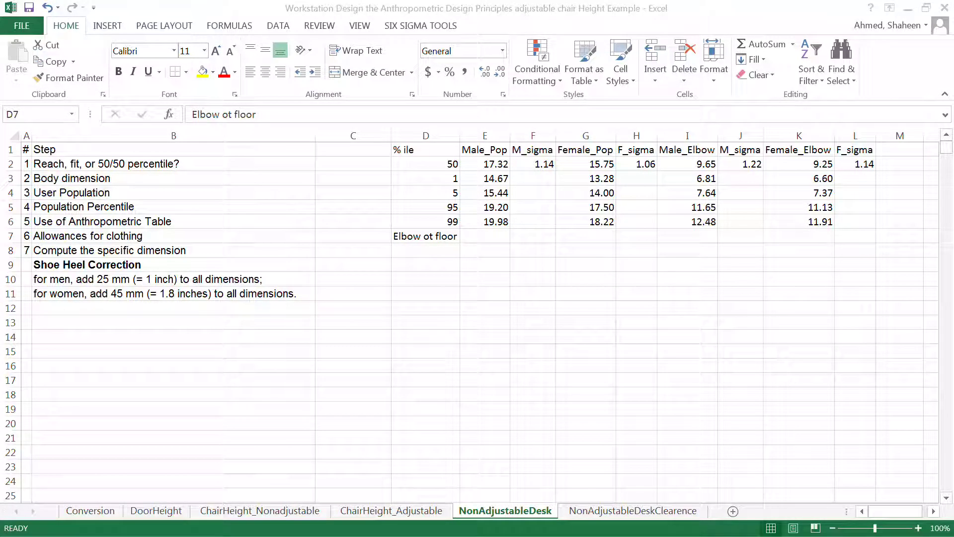
- Consult the seated body dimensions in Figure 2.9 in Acrobat Reader and return to the Excel workbook
{"action": "key", "text": "alt+Tab"}
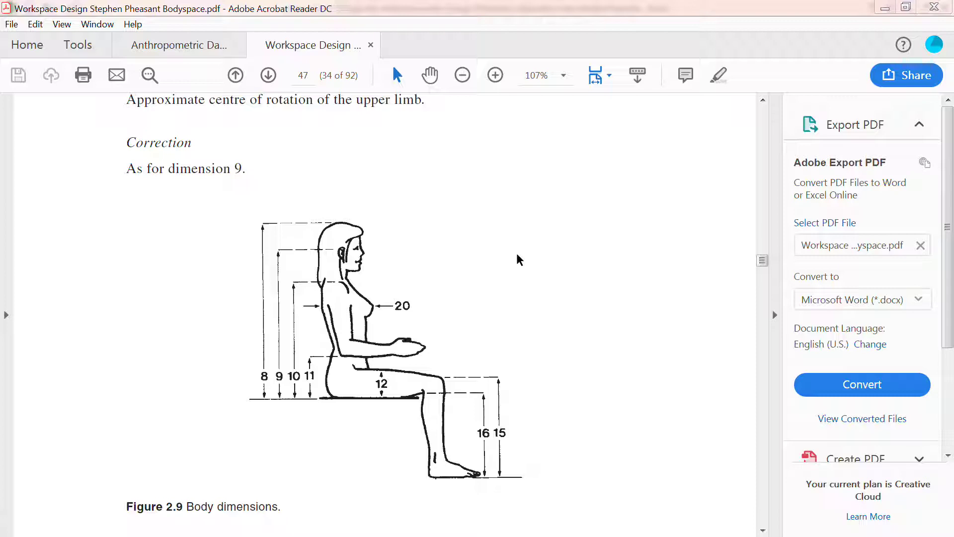
{"action": "key", "text": "alt+Tab"}
{"action": "left_click", "coordinate": [520, 254]}
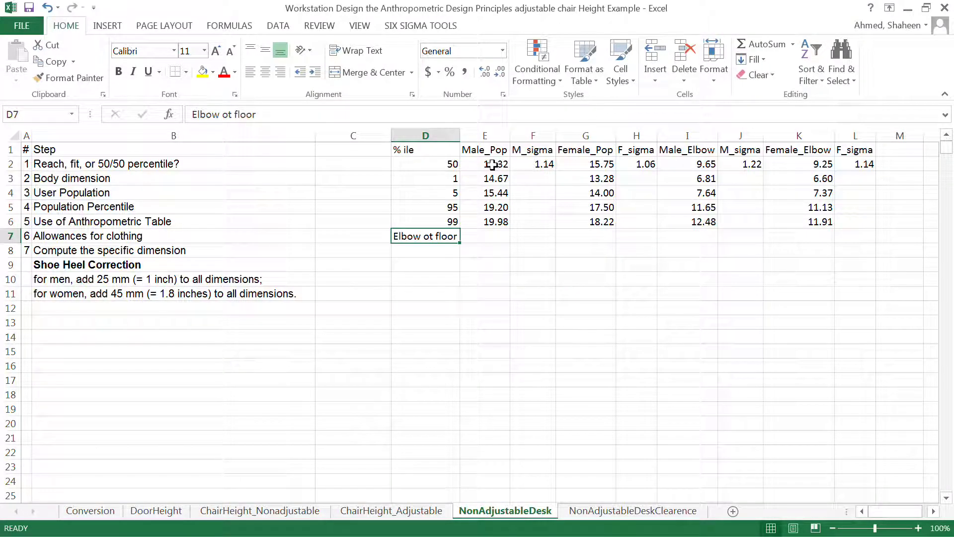
- Review the male and female popliteal and elbow columns and the percentile values in D3:D6
{"action": "left_click", "coordinate": [491, 135]}
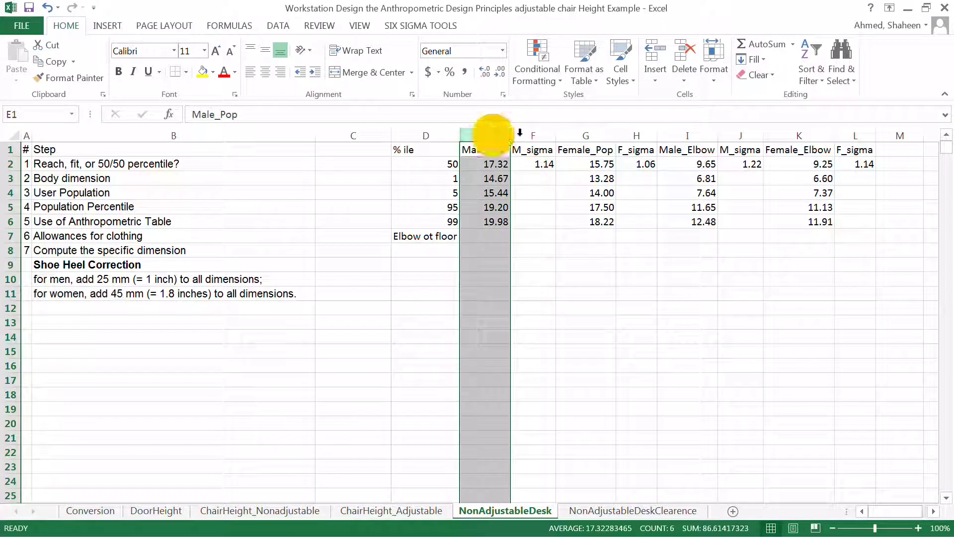
{"action": "left_click", "coordinate": [604, 133]}
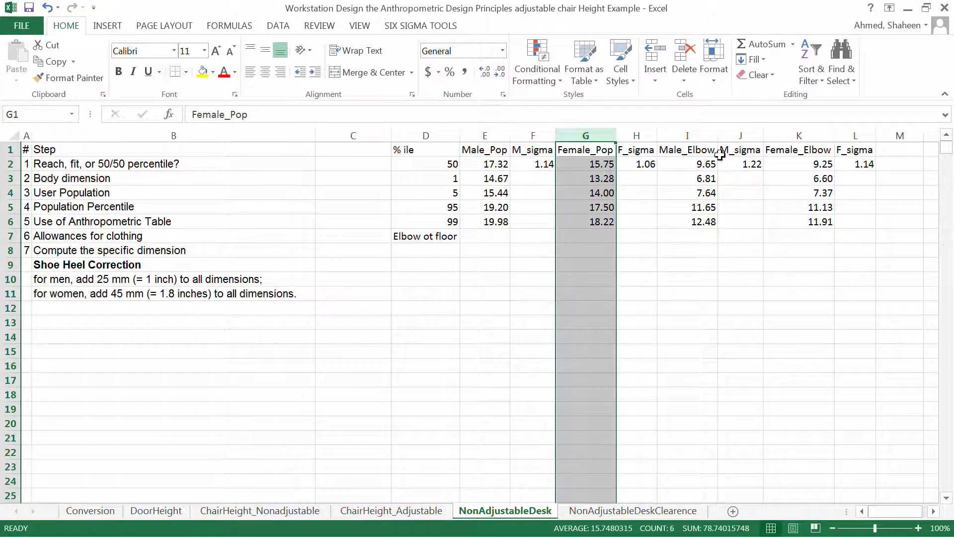
{"action": "left_click", "coordinate": [704, 132]}
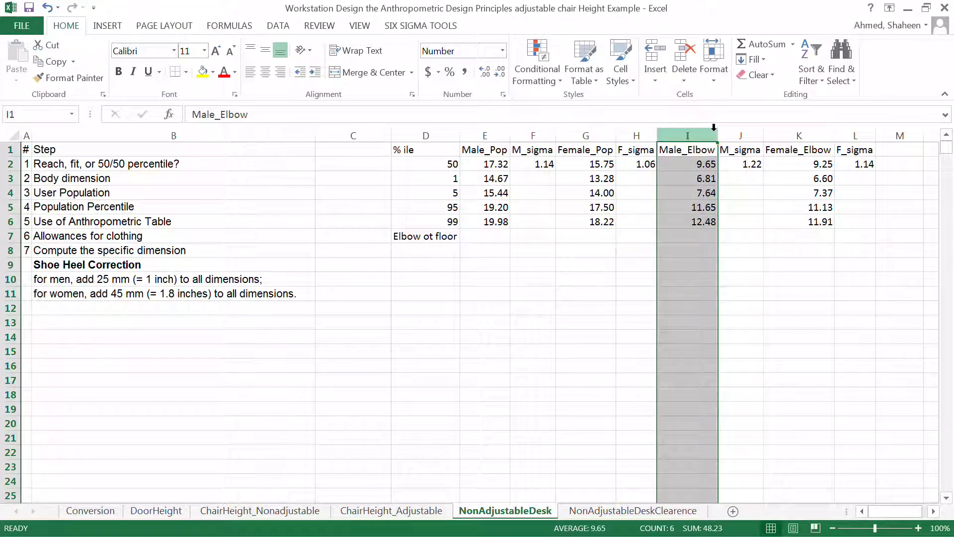
{"action": "left_click", "coordinate": [801, 133]}
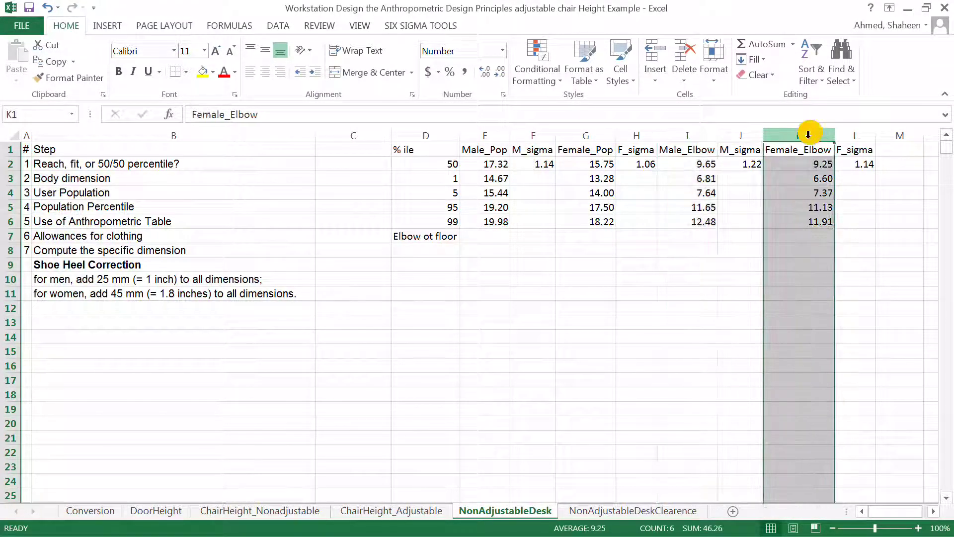
{"action": "left_click", "coordinate": [446, 181]}
{"action": "left_click", "coordinate": [559, 232]}
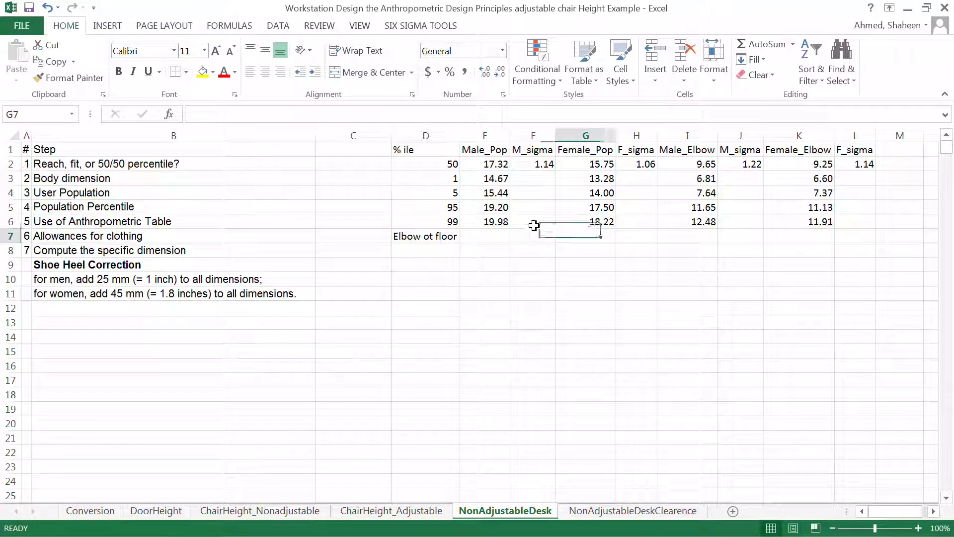
{"action": "left_click_drag", "start_coordinate": [443, 182], "coordinate": [446, 219]}
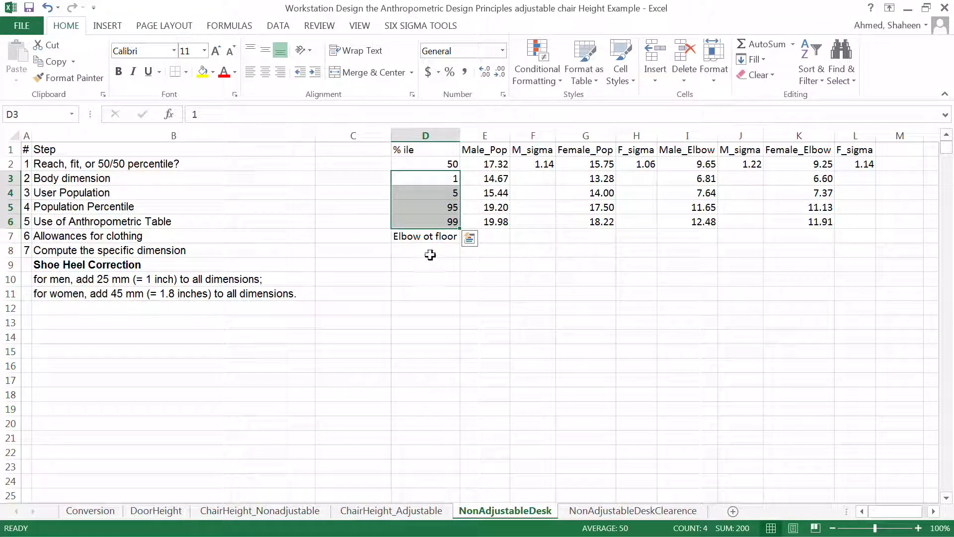
- Compute the male 50th-percentile elbow-to-floor height in E7 with the formula =E2+I2
{"action": "left_click", "coordinate": [504, 236]}
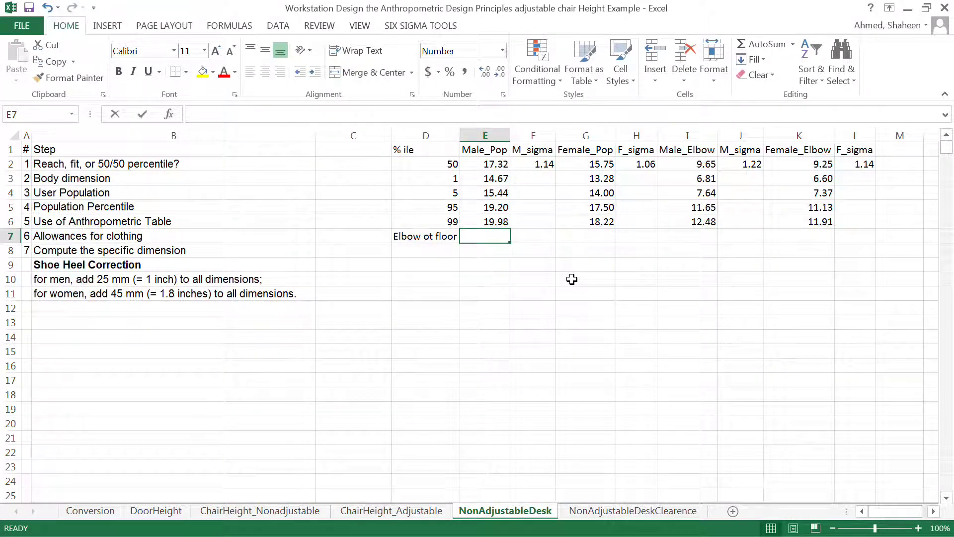
{"action": "type", "text": "="}
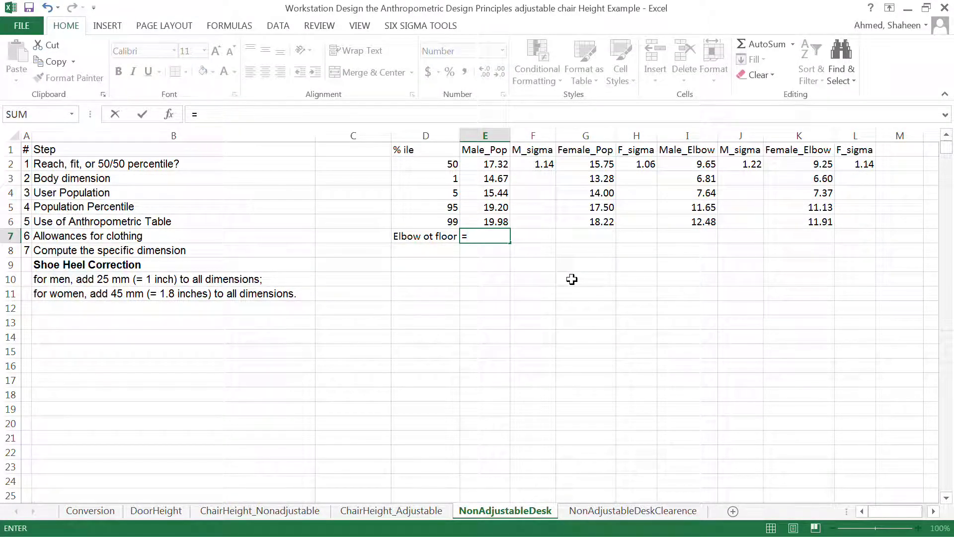
{"action": "left_click", "coordinate": [492, 162]}
{"action": "type", "text": "+"}
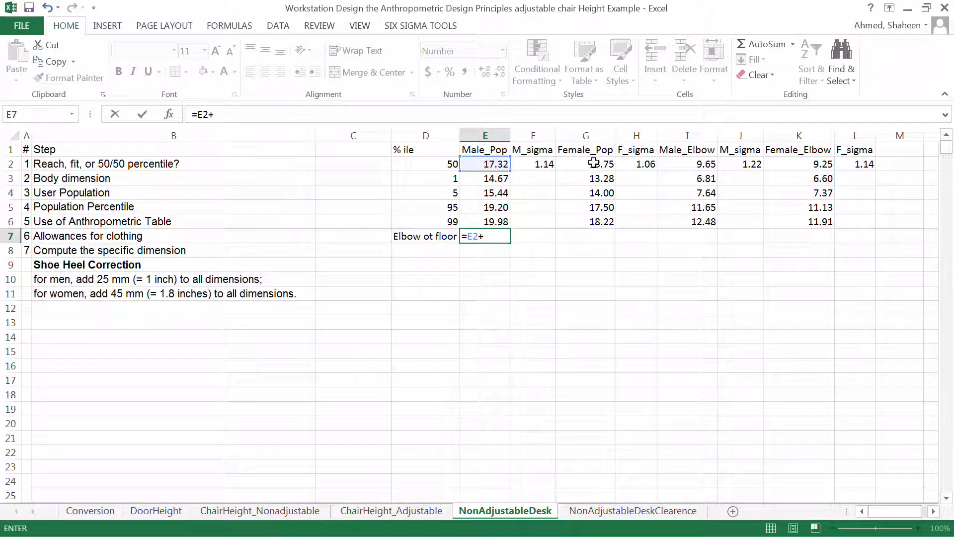
{"action": "left_click", "coordinate": [701, 164]}
{"action": "key", "text": "Return"}
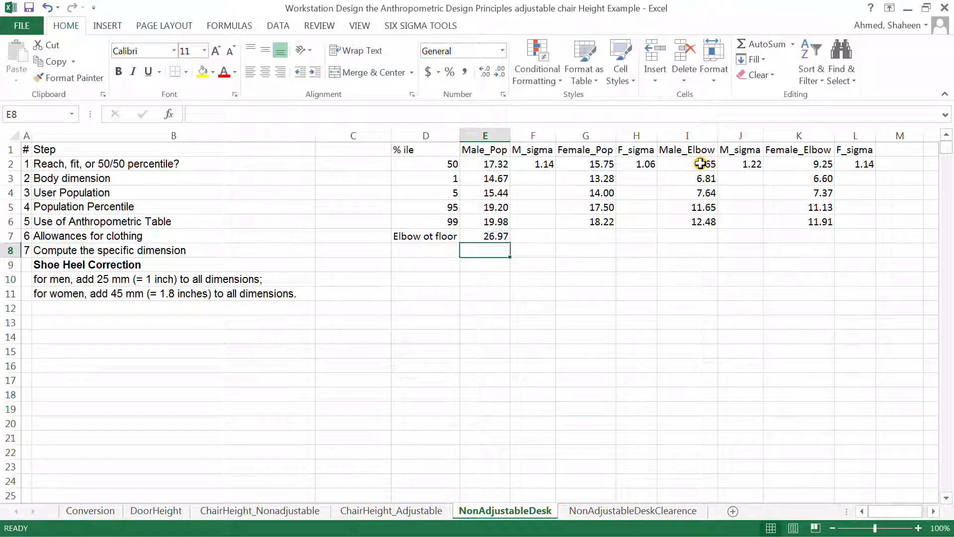
- Copy the male elbow-to-floor formula from E7 to G7 for the female value
{"action": "left_click", "coordinate": [494, 237]}
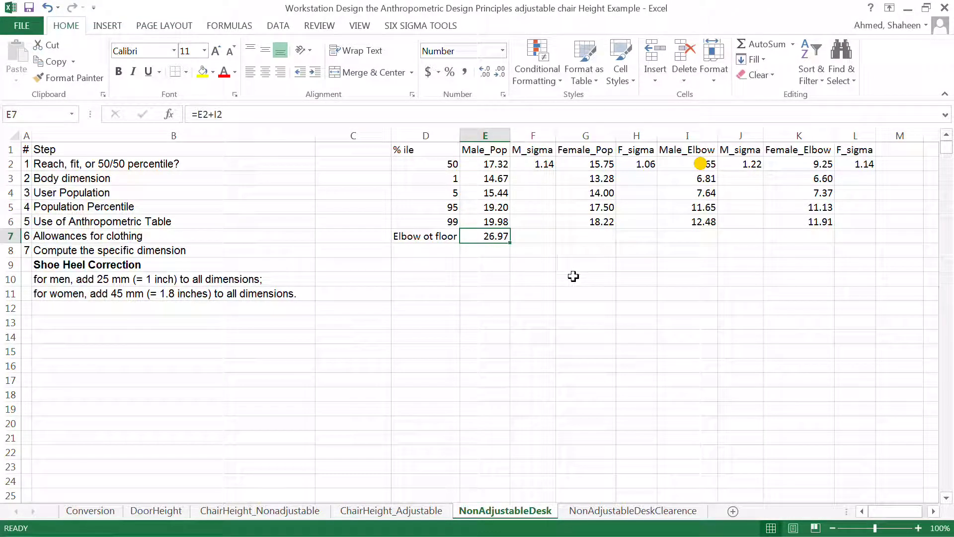
{"action": "key", "text": "ctrl+c"}
{"action": "key", "text": "Right"}
{"action": "key", "text": "Right"}
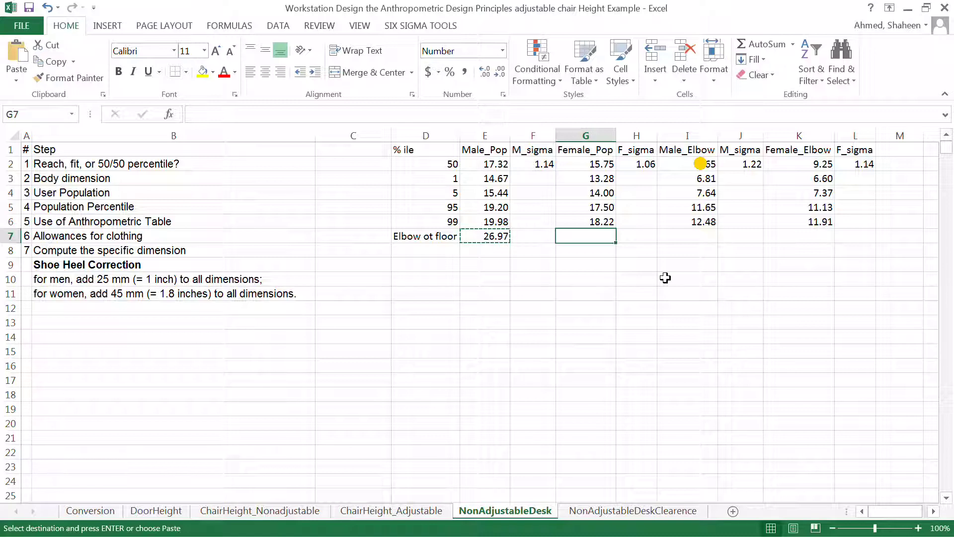
{"action": "key", "text": "ctrl+v"}
- Enter "50/50 m/f" in C2 as the answer to the reach, fit, or 50/50 percentile step
{"action": "left_click", "coordinate": [350, 165]}
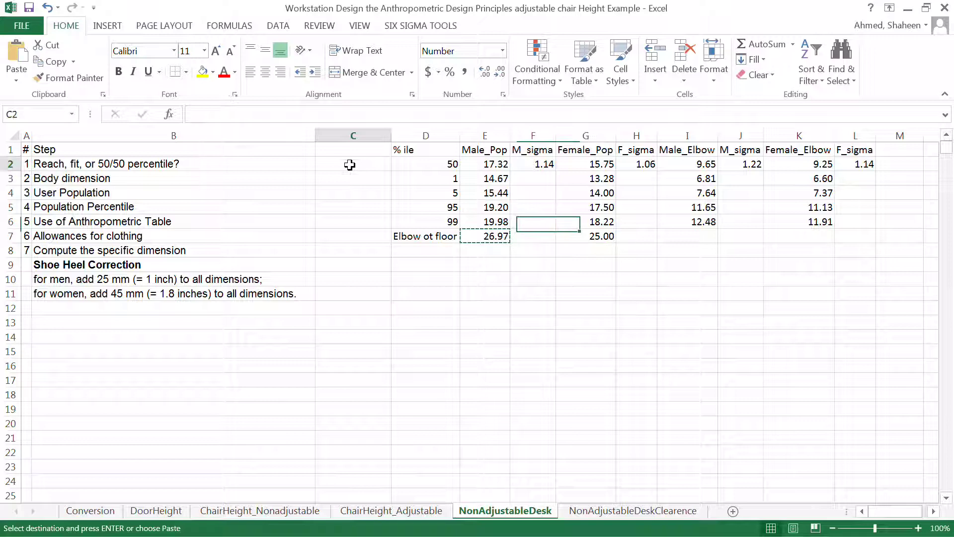
{"action": "type", "text": "50"}
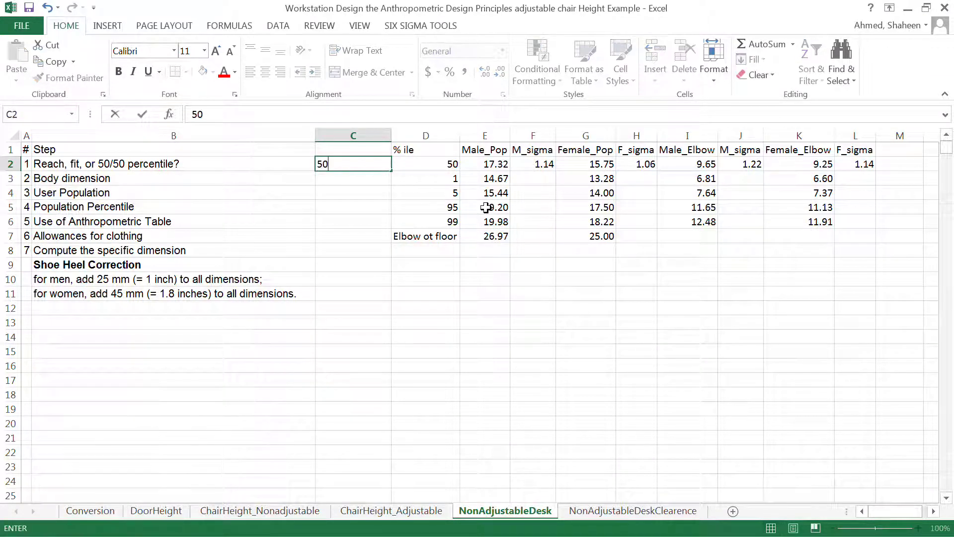
{"action": "type", "text": "/50 fm"}
{"action": "key", "text": "BackSpace"}
{"action": "key", "text": "BackSpace"}
{"action": "type", "text": "m/f"}
{"action": "key", "text": "Return"}
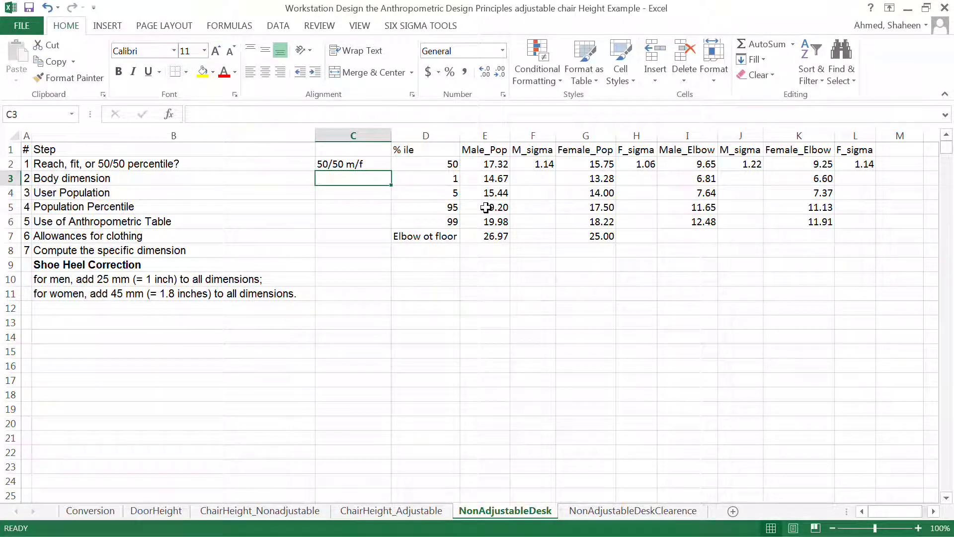
- Enter "Popliteal + Elbow" in C3 as the body dimension
{"action": "type", "text": "Pop"}
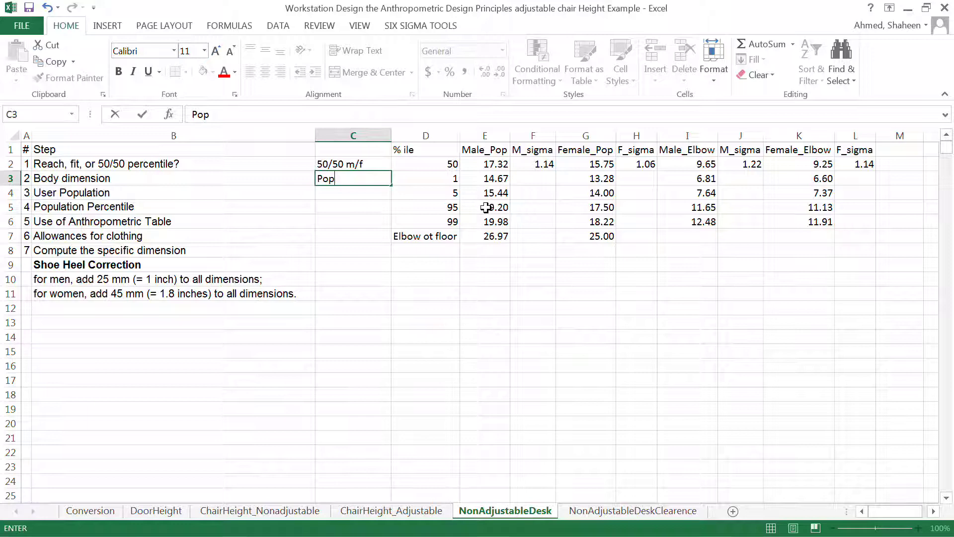
{"action": "type", "text": "liteal "}
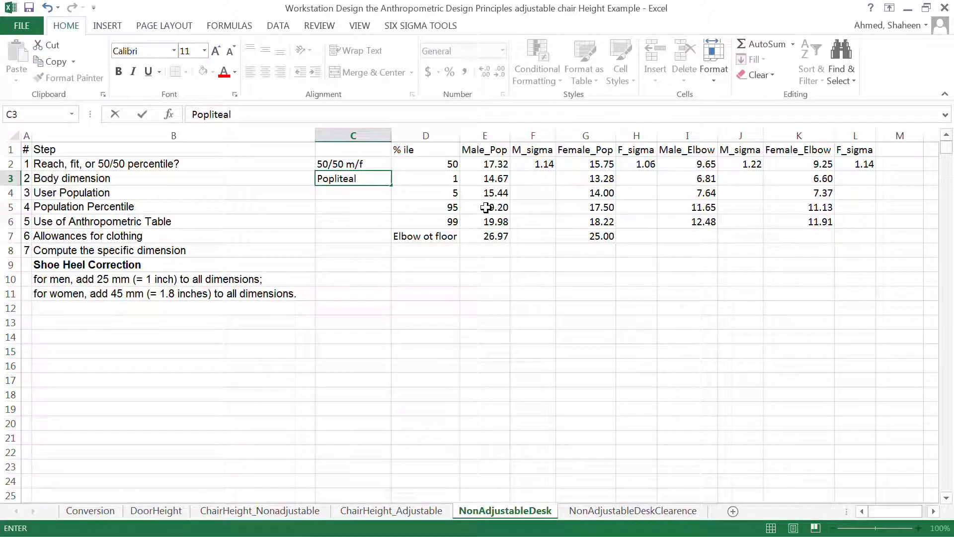
{"action": "type", "text": "+ Elow"}
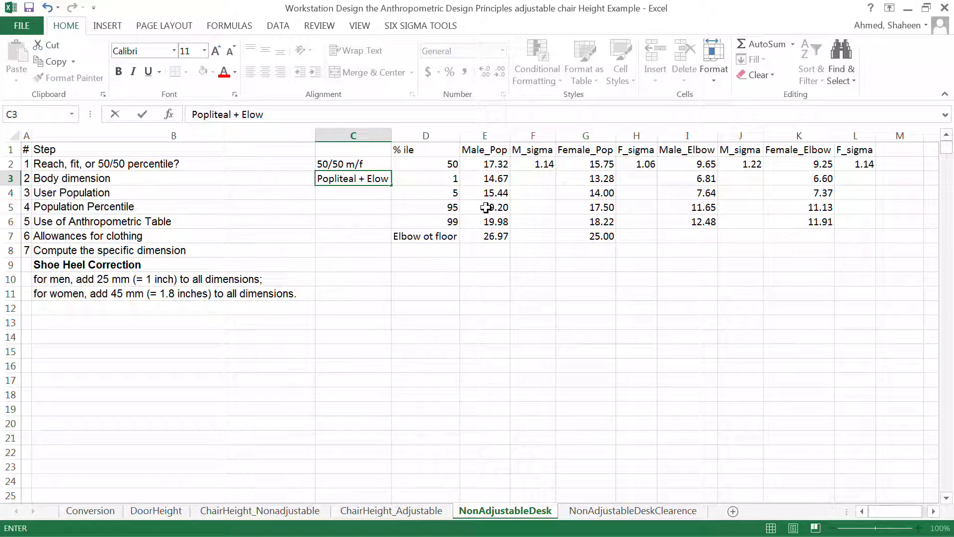
{"action": "key", "text": "BackSpace"}
{"action": "key", "text": "BackSpace"}
{"action": "type", "text": "bow"}
{"action": "key", "text": "Return"}
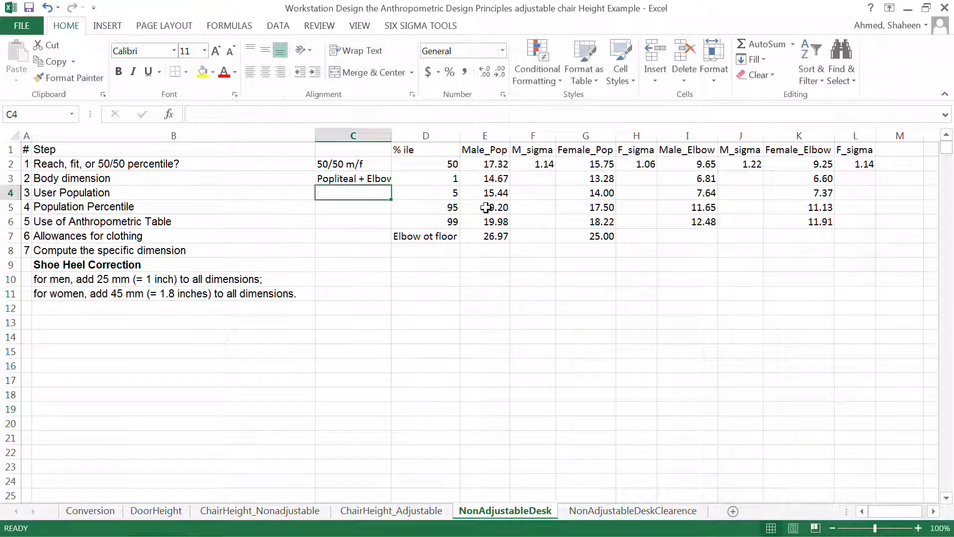
- Fill in the user population in C4 as "m/f" and the population percentile in C5 as "50/50"
{"action": "key", "text": "ctrl+v"}
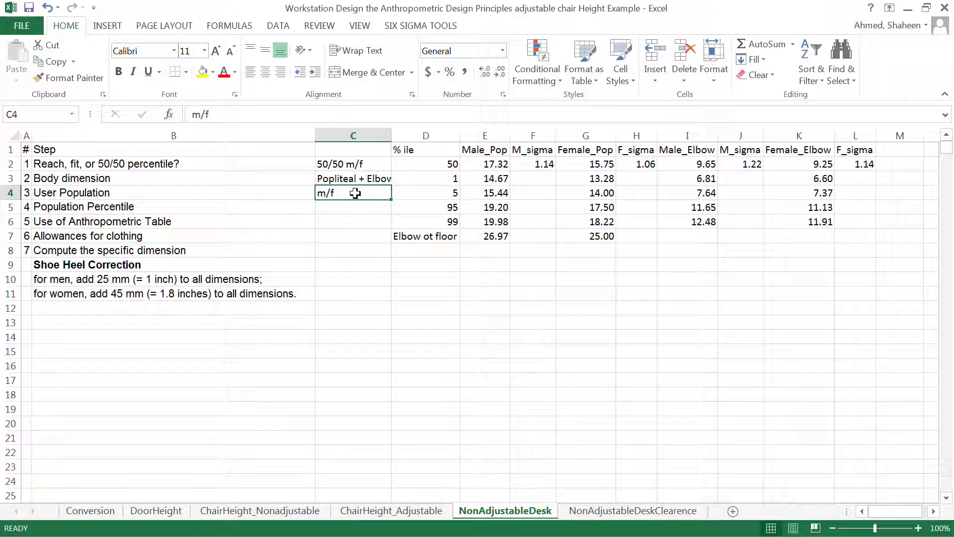
{"action": "double_click", "coordinate": [355, 193]}
{"action": "key", "text": "Return"}
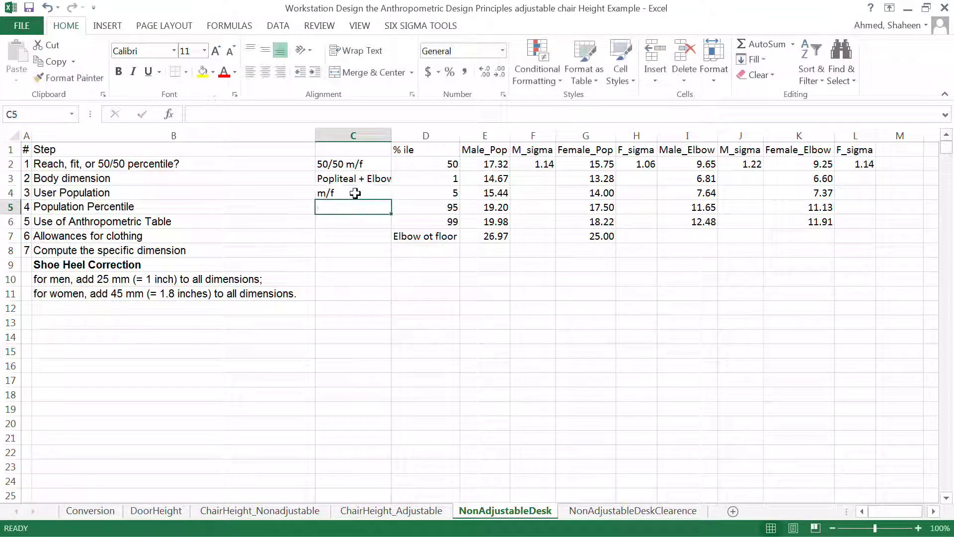
{"action": "type", "text": "50/50"}
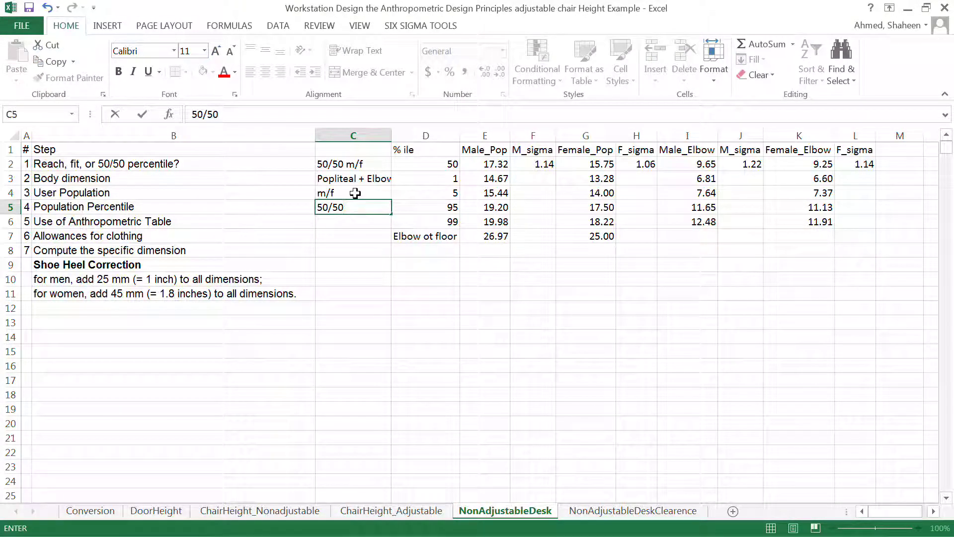
{"action": "key", "text": "Return"}
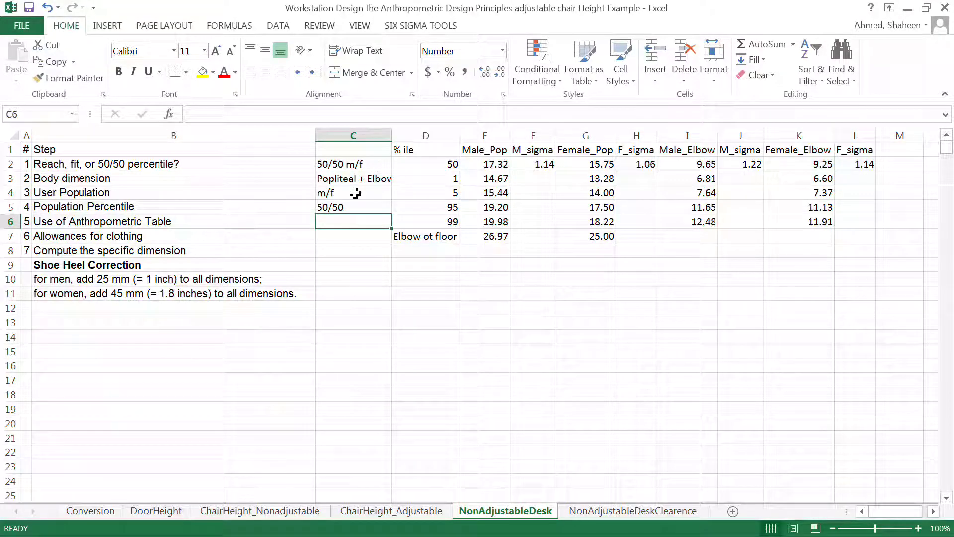
- Average the male and female elbow-to-floor heights E7 and G7 in C6 with the AVERAGE function
{"action": "type", "text": "="}
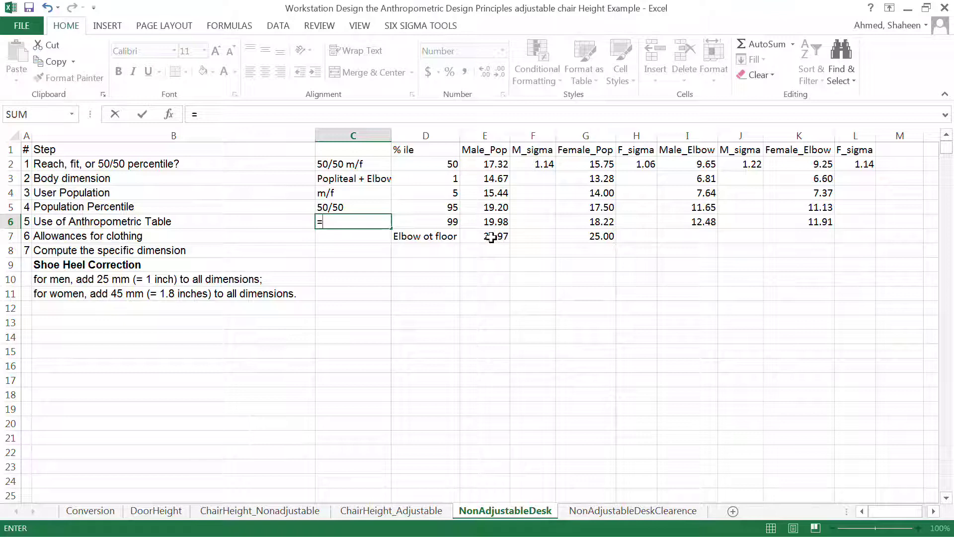
{"action": "type", "text": "AVERAG"}
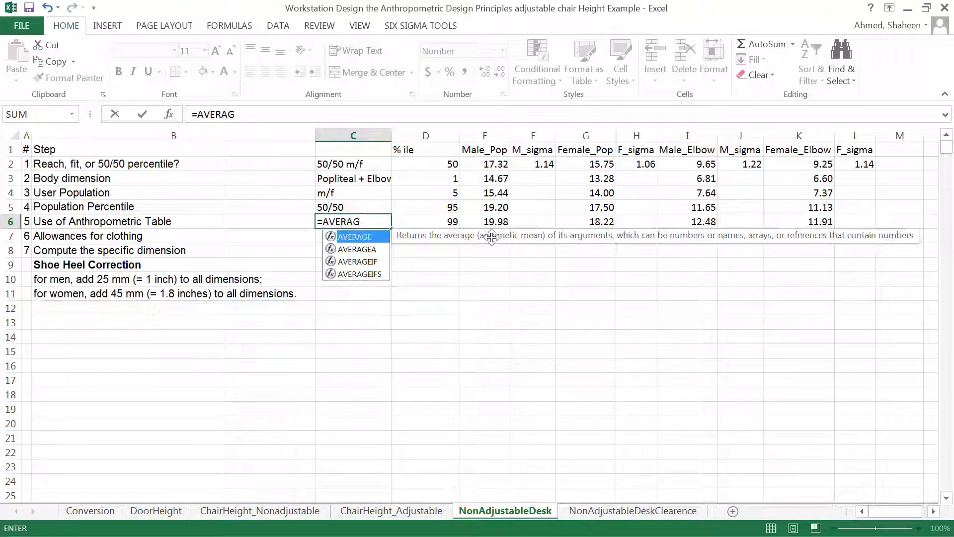
{"action": "type", "text": "E("}
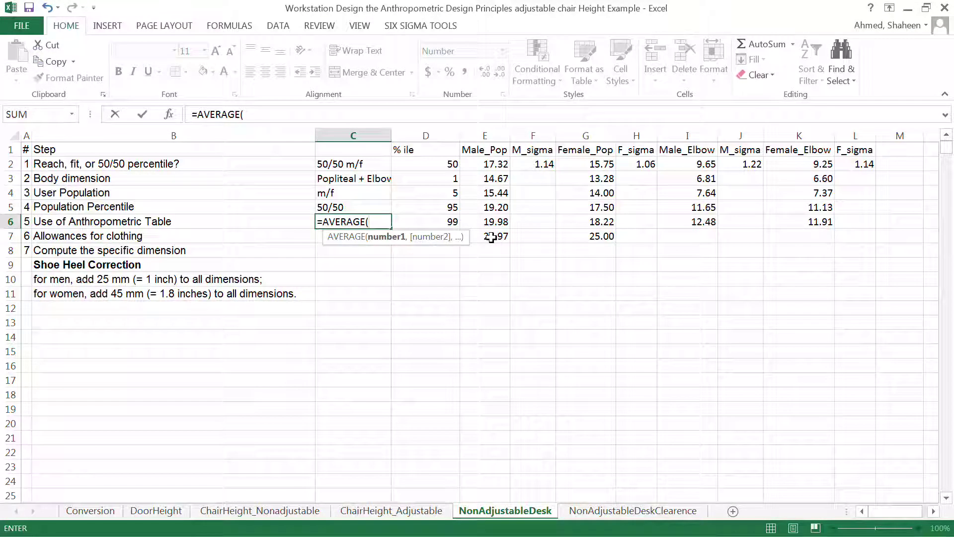
{"action": "left_click", "coordinate": [491, 237]}
{"action": "type", "text": ","}
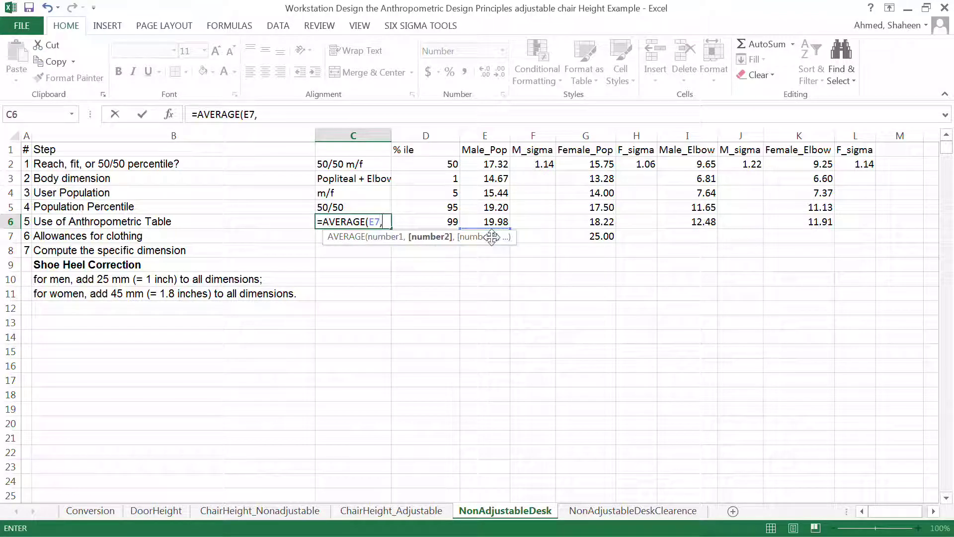
{"action": "left_click", "coordinate": [601, 236]}
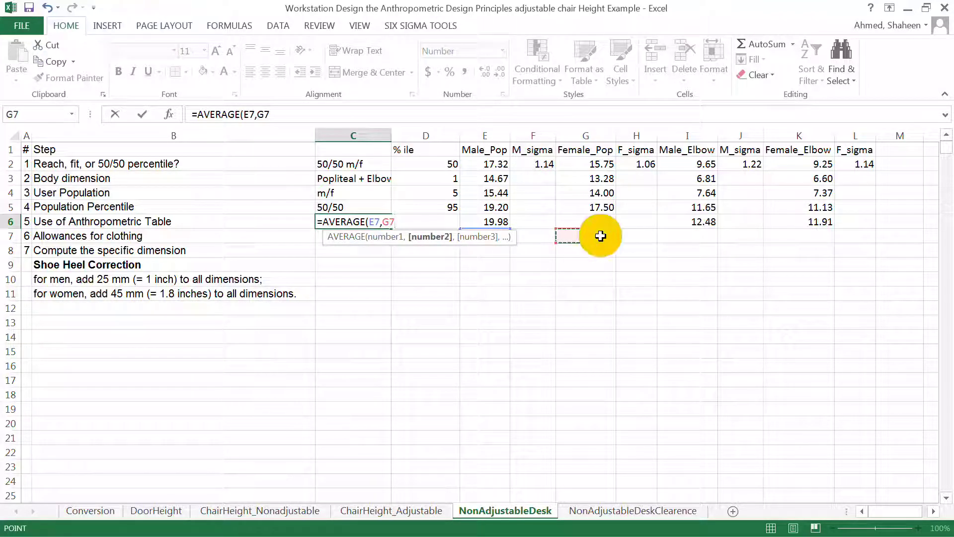
{"action": "key", "text": "Return"}
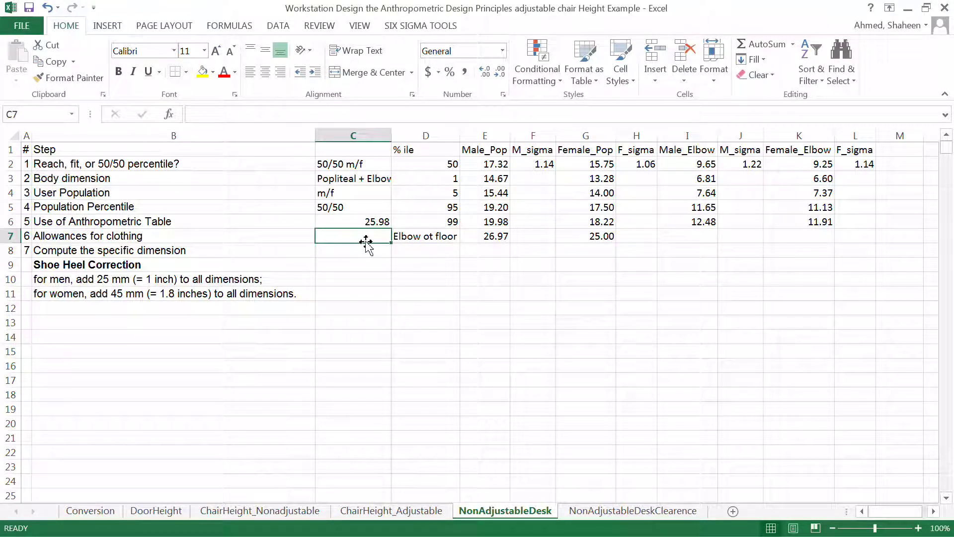
- Enter 1.4 in C7 as the allowance for clothing
{"action": "type", "text": "1"}
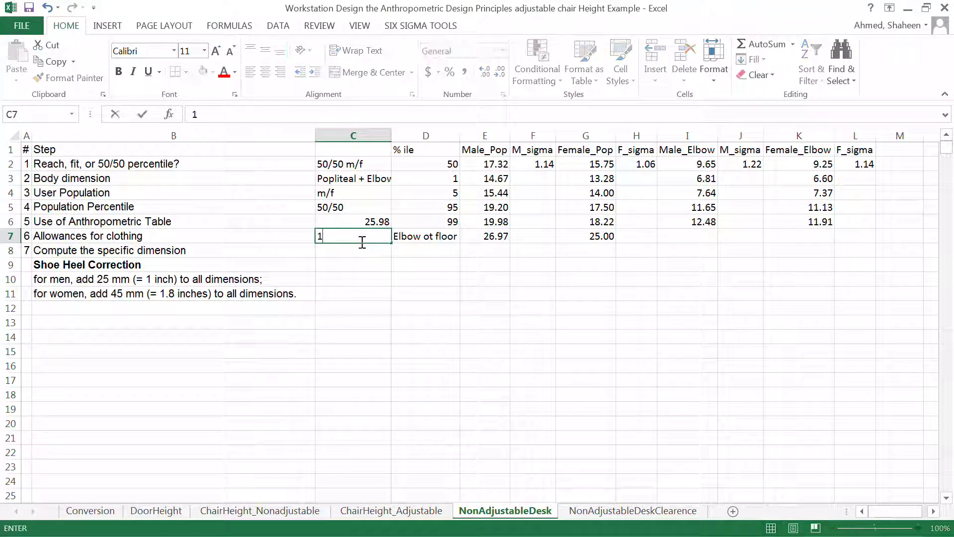
{"action": "type", "text": ".4"}
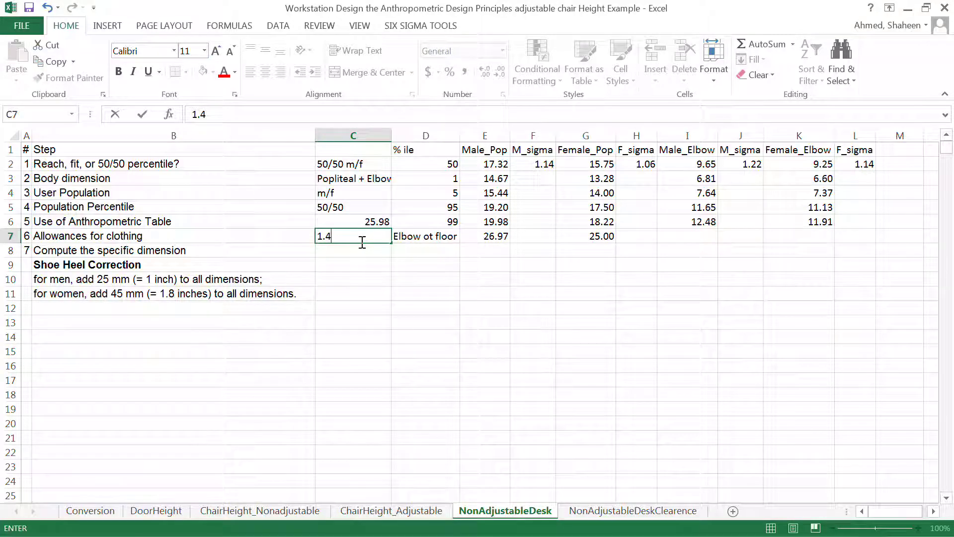
{"action": "key", "text": "Return"}
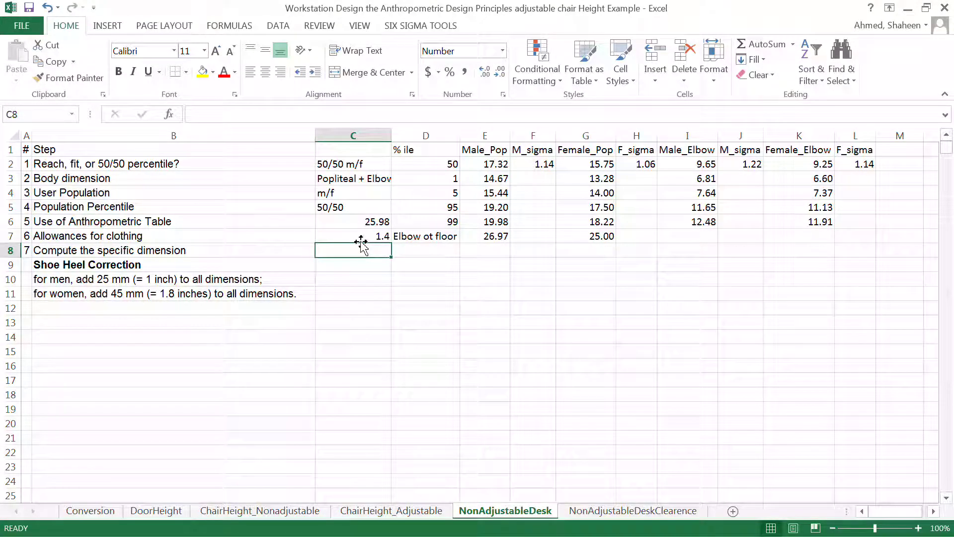
- Compute the specific dimension in C8 as the SUM of C6:C7
{"action": "type", "text": "SUM("}
{"action": "left_click", "coordinate": [368, 293]}
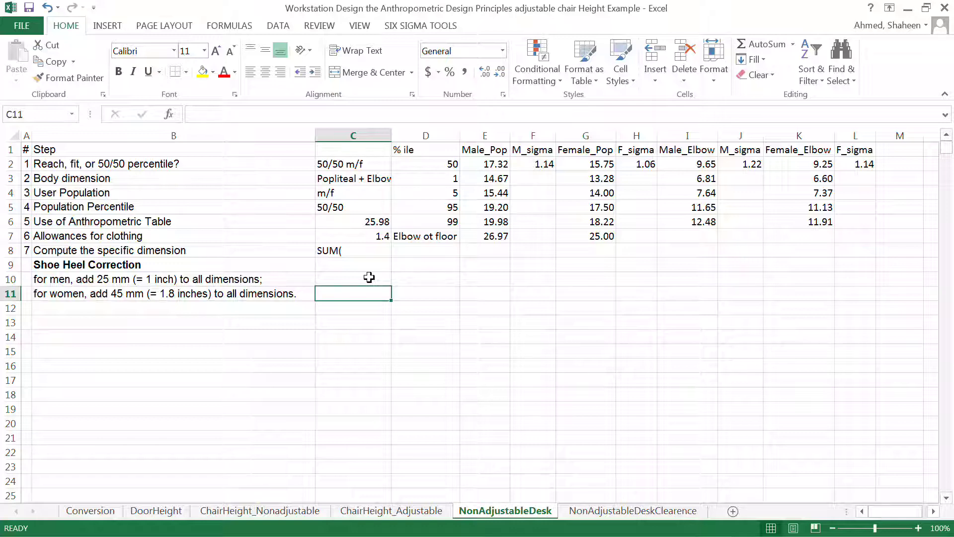
{"action": "double_click", "coordinate": [319, 251]}
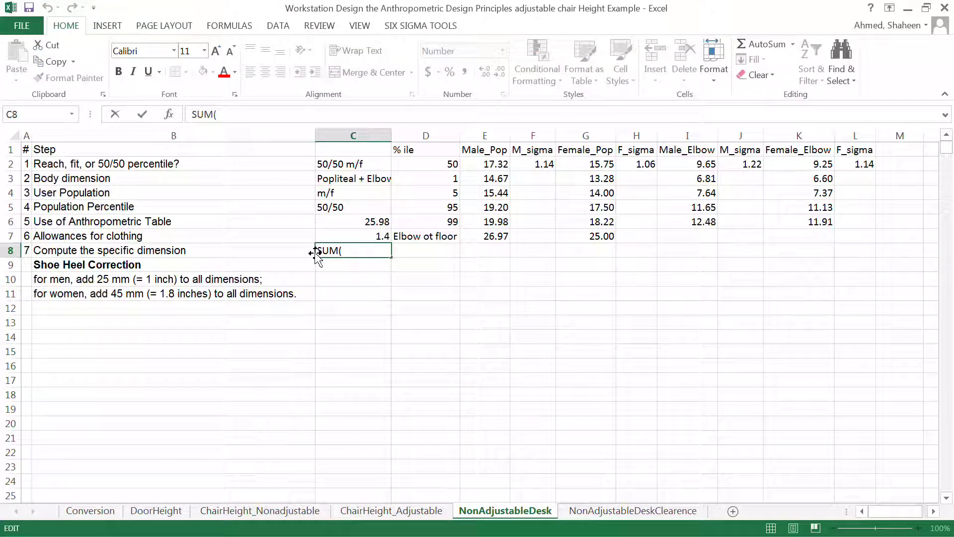
{"action": "left_click_drag", "start_coordinate": [317, 251], "coordinate": [406, 248]}
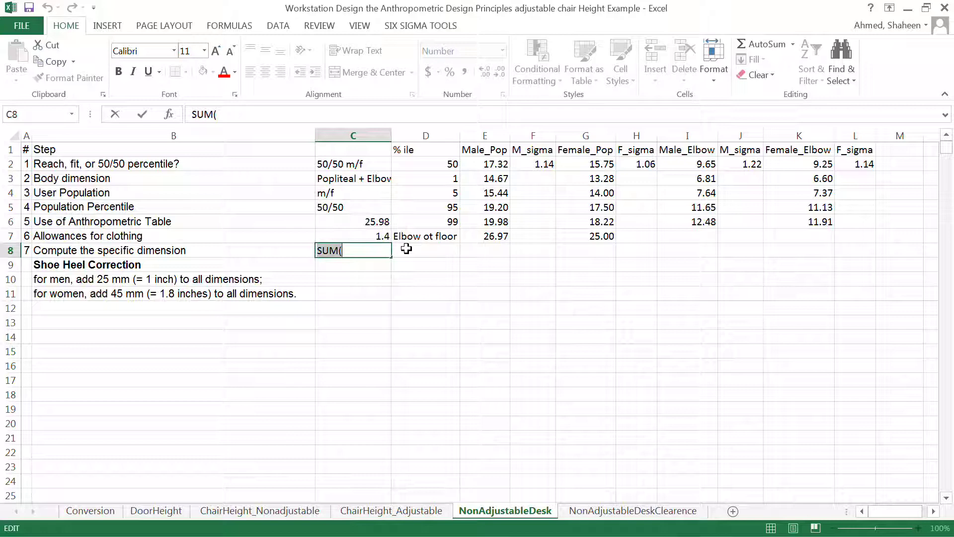
{"action": "type", "text": "=SUM("}
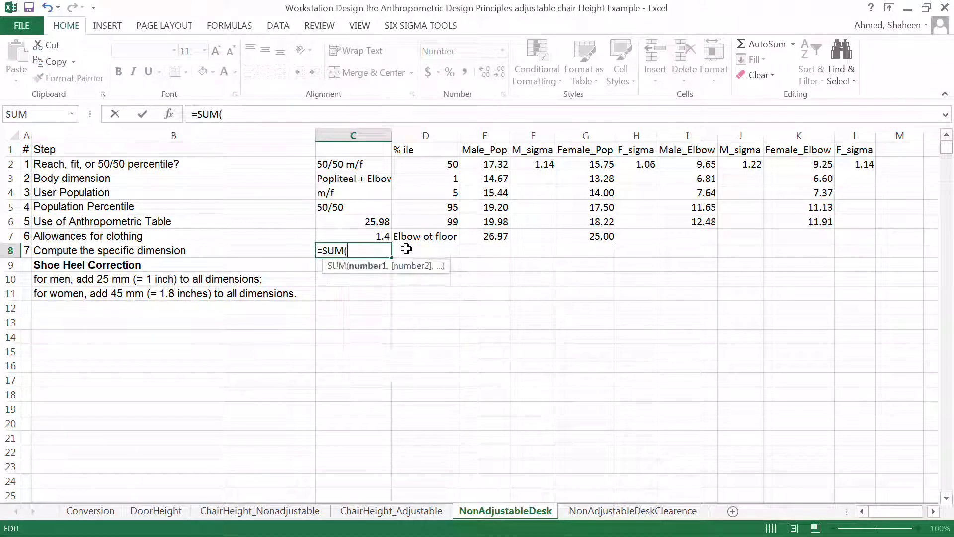
{"action": "left_click", "coordinate": [381, 222]}
{"action": "left_click_drag", "start_coordinate": [382, 222], "coordinate": [383, 236]}
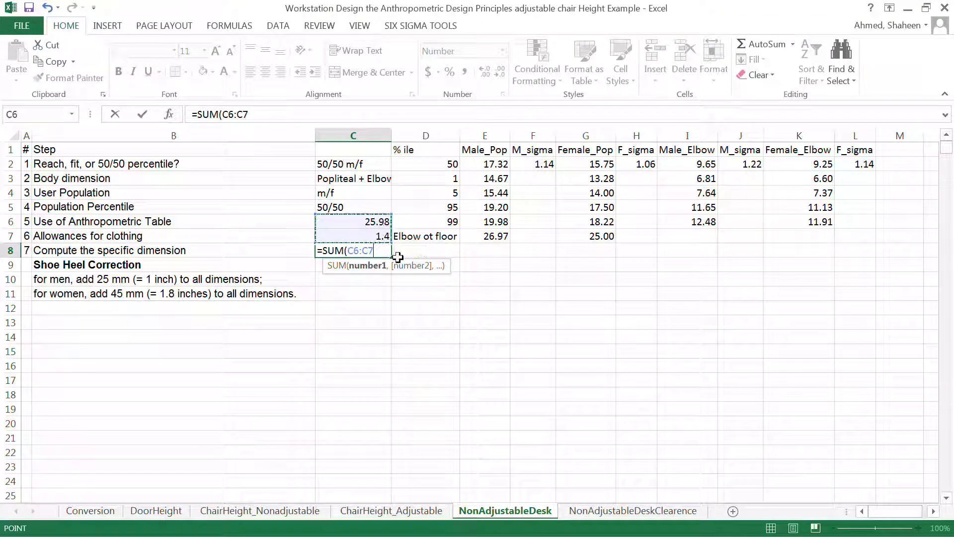
{"action": "type", "text": ")"}
{"action": "key", "text": "Return"}
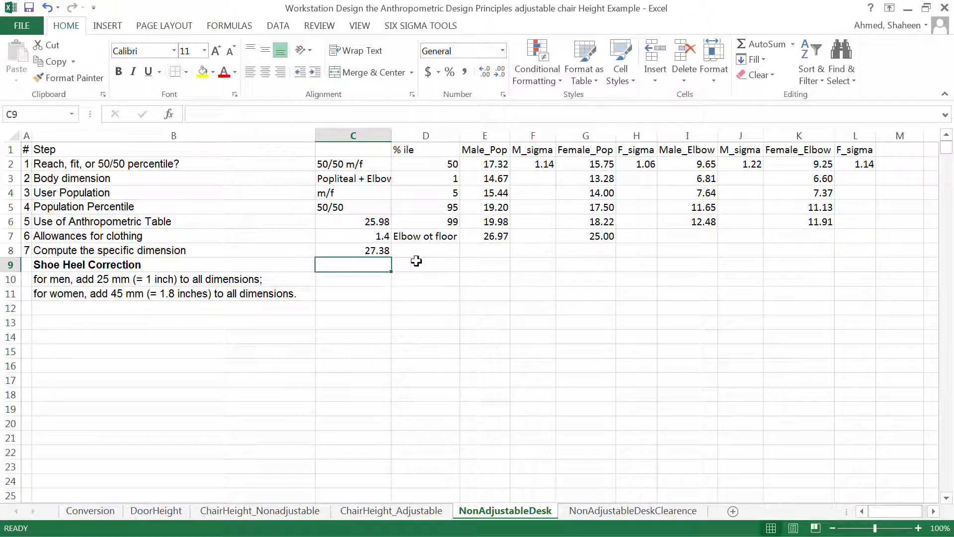
- Label the unit of the computed dimension as "INCHES" in D8
{"action": "left_click", "coordinate": [431, 251]}
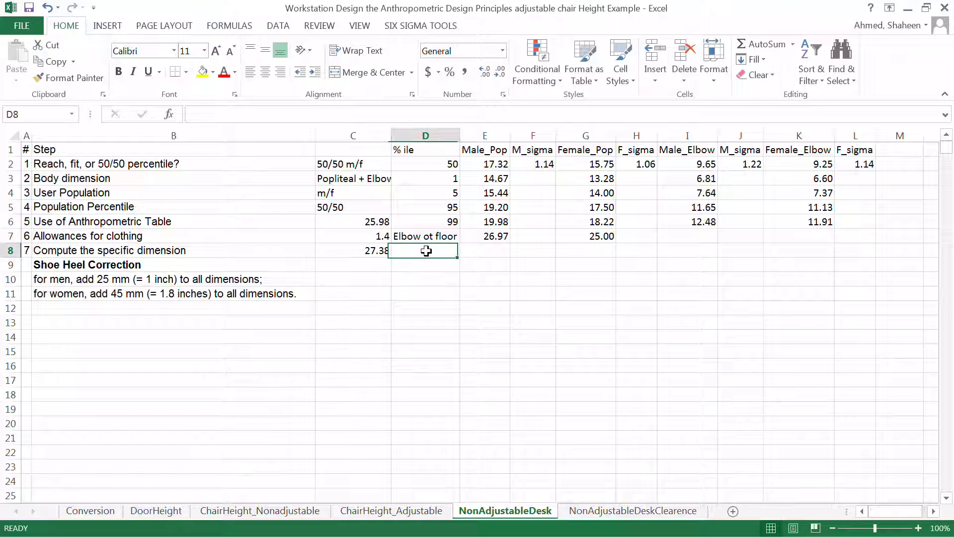
{"action": "type", "text": "INCHES"}
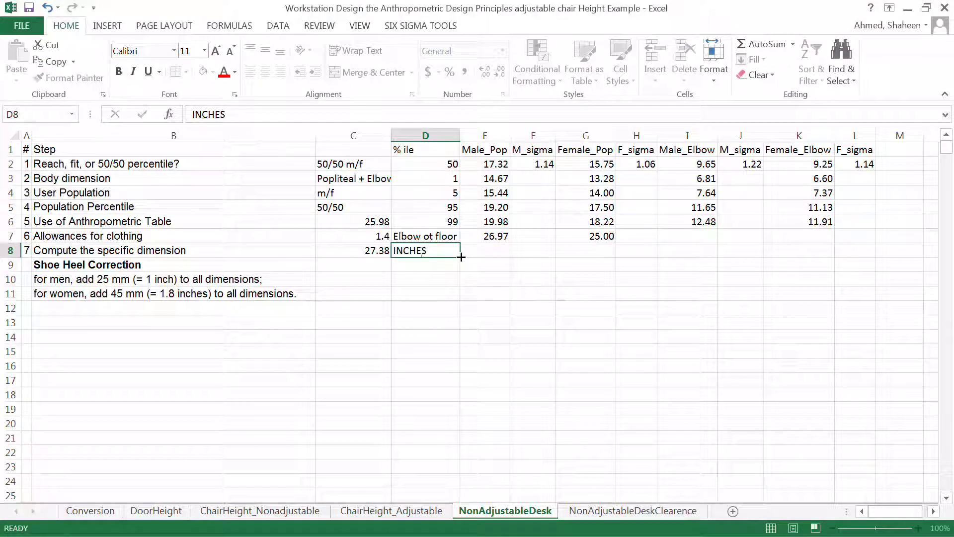
{"action": "key", "text": "Return"}
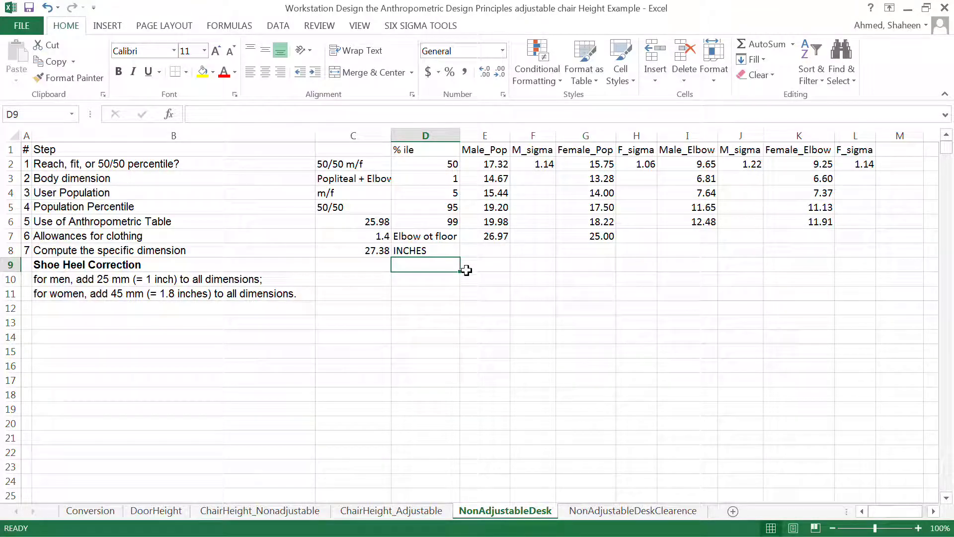
- Compare Figure 2.9 in Acrobat Reader and the desk height in C8 with the popliteal and thigh columns on NonAdjustableDeskClearence
{"action": "left_click", "coordinate": [649, 518]}
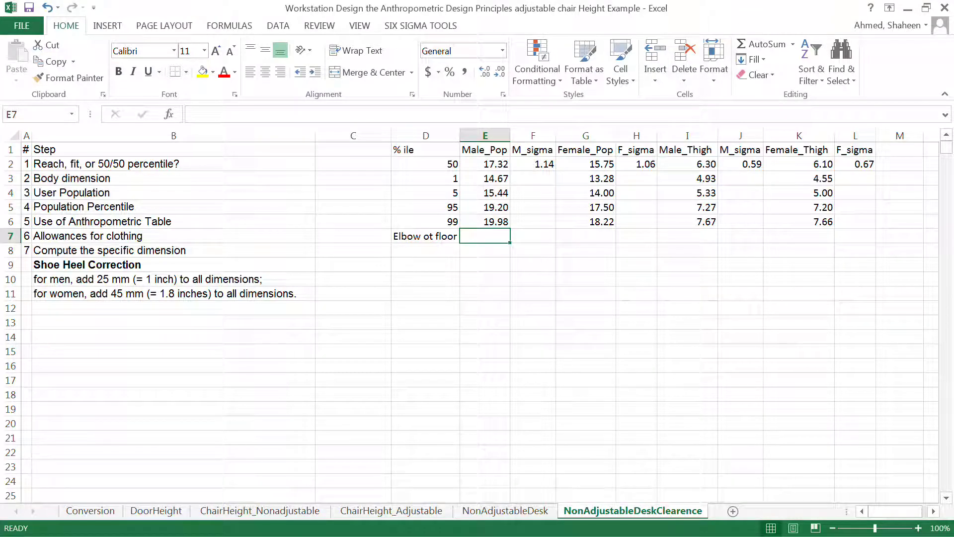
{"action": "key", "text": "alt+Tab"}
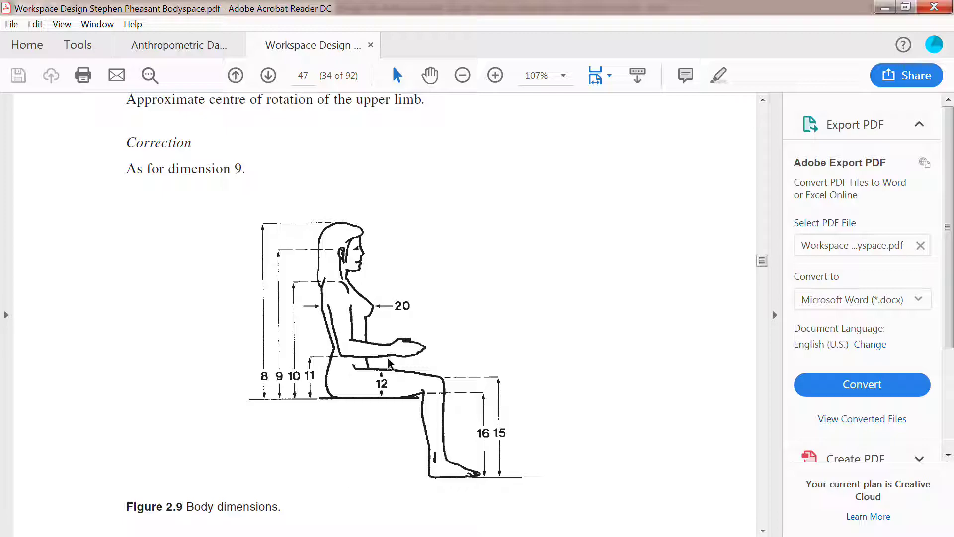
{"action": "key", "text": "alt+Tab"}
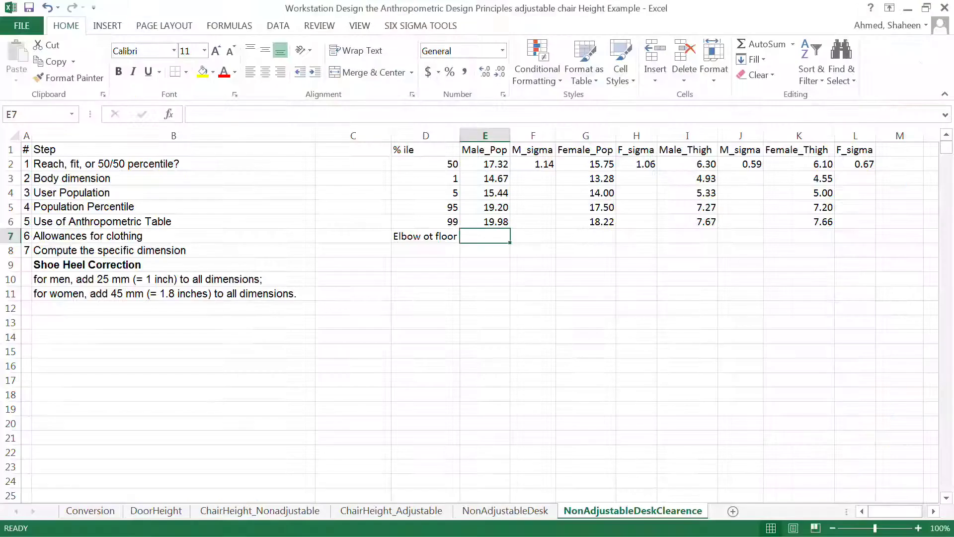
{"action": "left_click", "coordinate": [515, 511]}
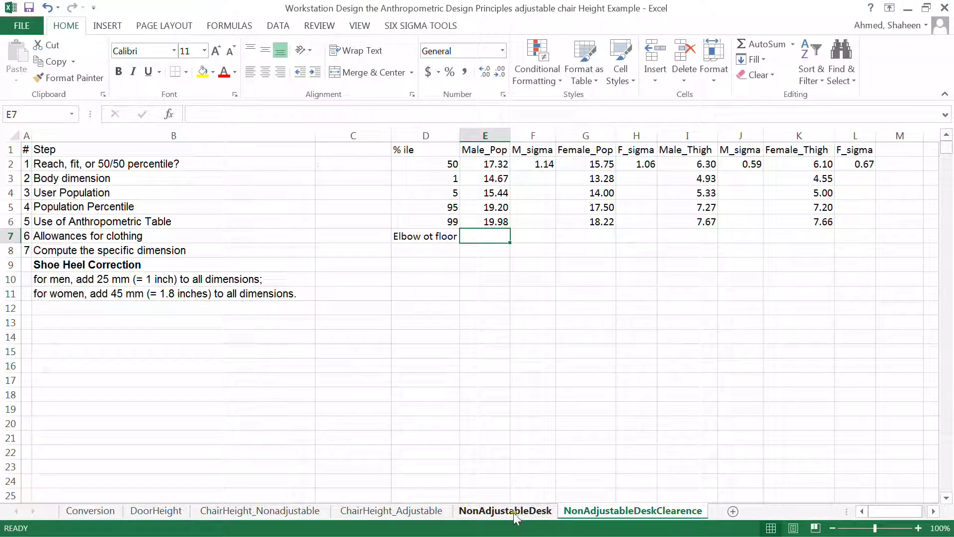
{"action": "left_click", "coordinate": [367, 253]}
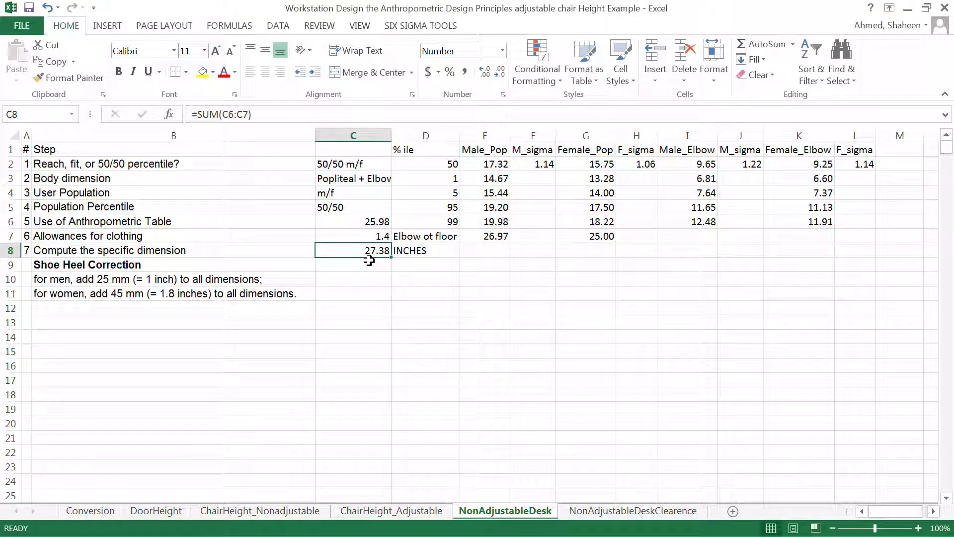
{"action": "left_click", "coordinate": [629, 511]}
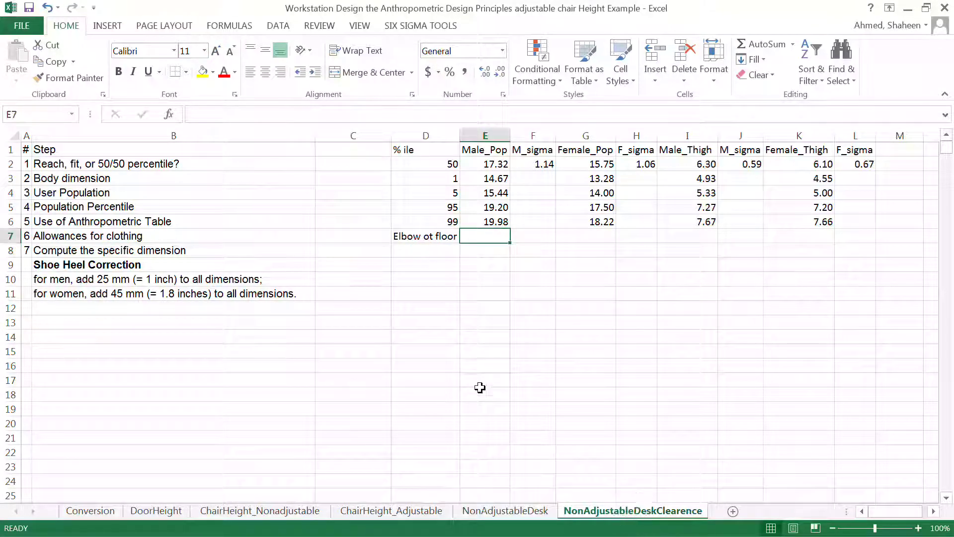
{"action": "left_click", "coordinate": [500, 133]}
{"action": "left_click", "coordinate": [591, 134]}
{"action": "left_click", "coordinate": [699, 134]}
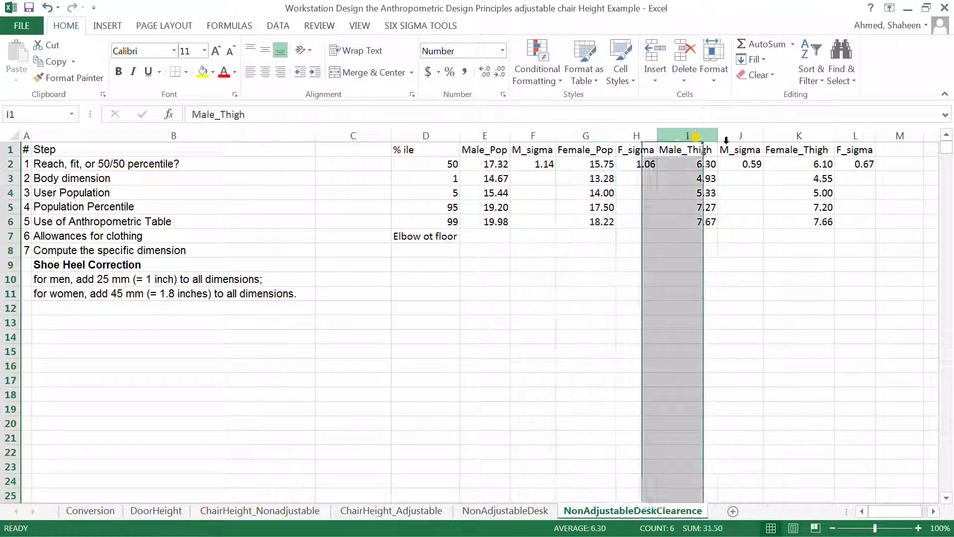
{"action": "left_click", "coordinate": [808, 133]}
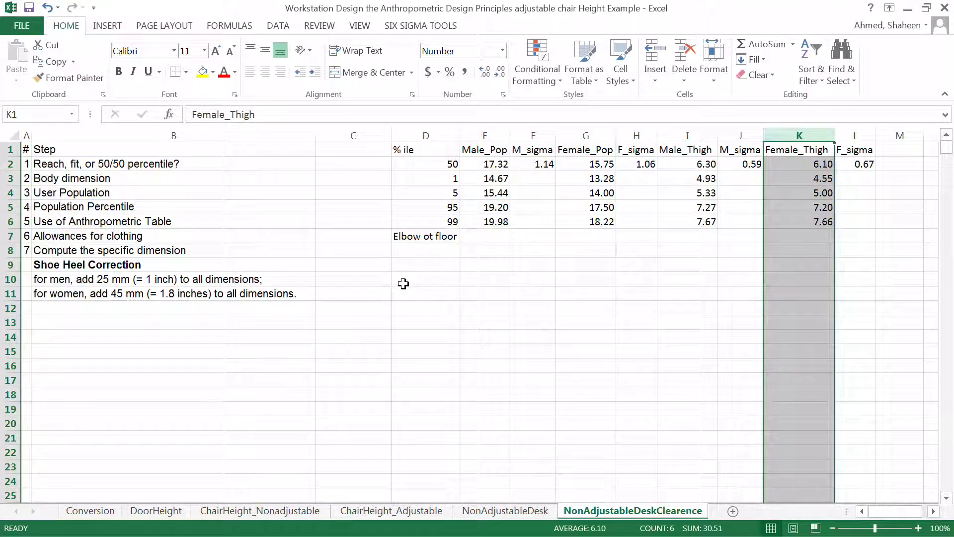
- Add the 50th percentile male popliteal height E2 and thigh value I2 with SUM in E7 of NonAdjustableDeskClearence
{"action": "left_click", "coordinate": [479, 237]}
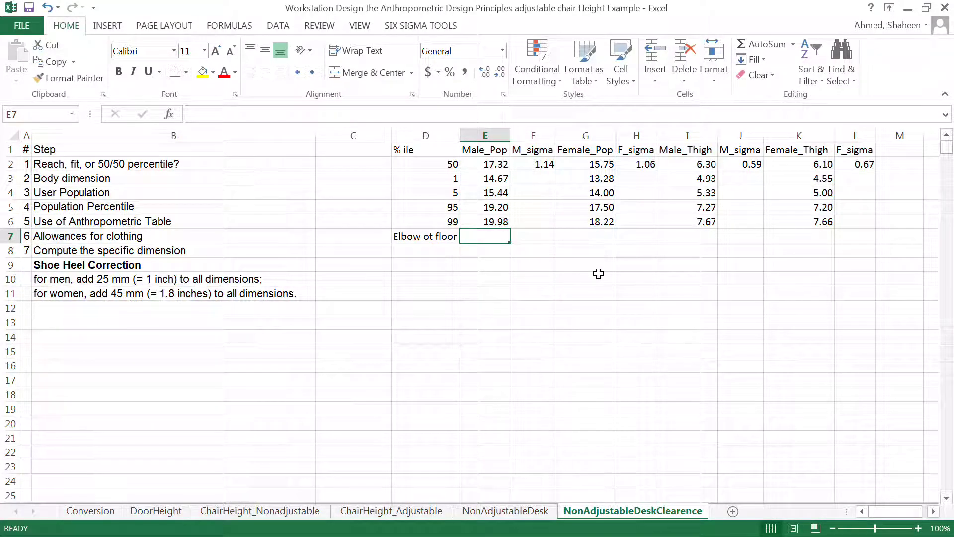
{"action": "left_click", "coordinate": [525, 511]}
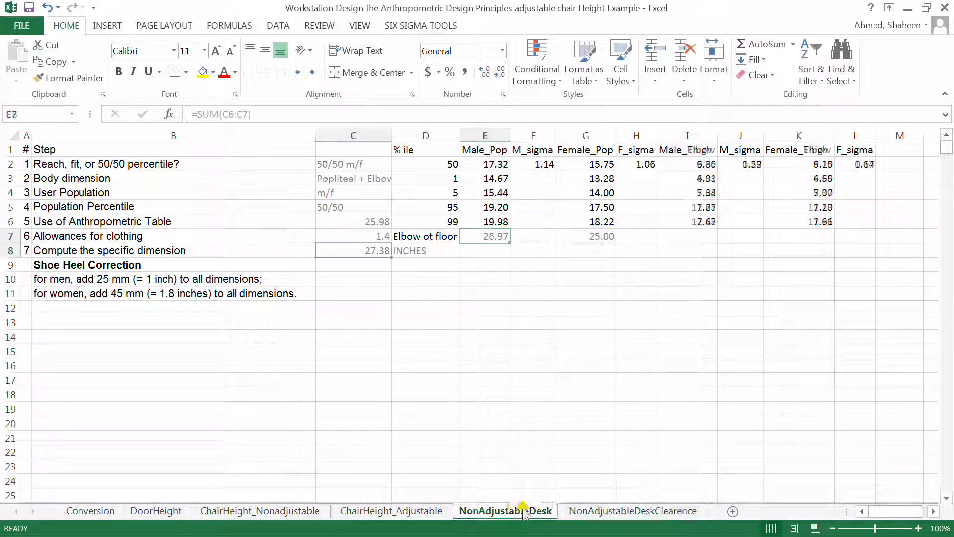
{"action": "left_click", "coordinate": [610, 510]}
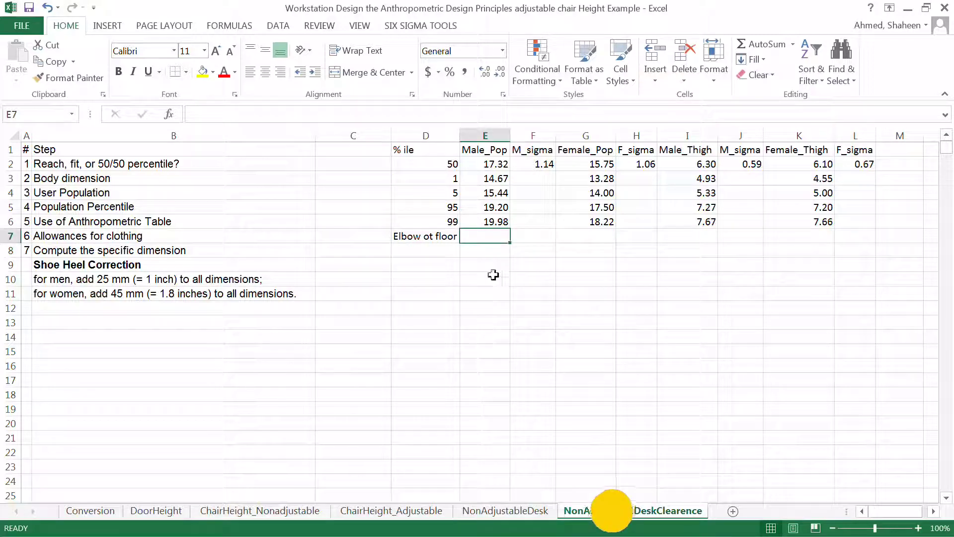
{"action": "type", "text": "="}
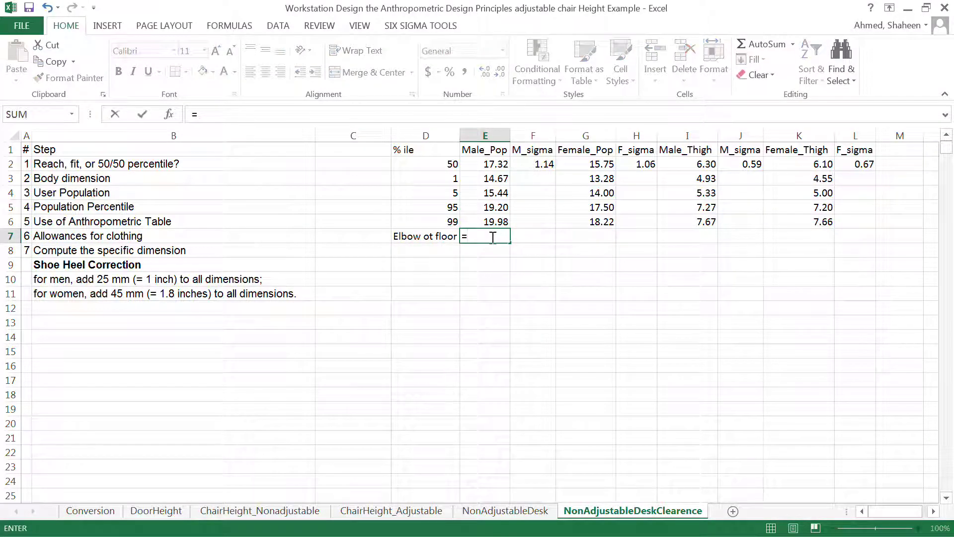
{"action": "type", "text": "SUM("}
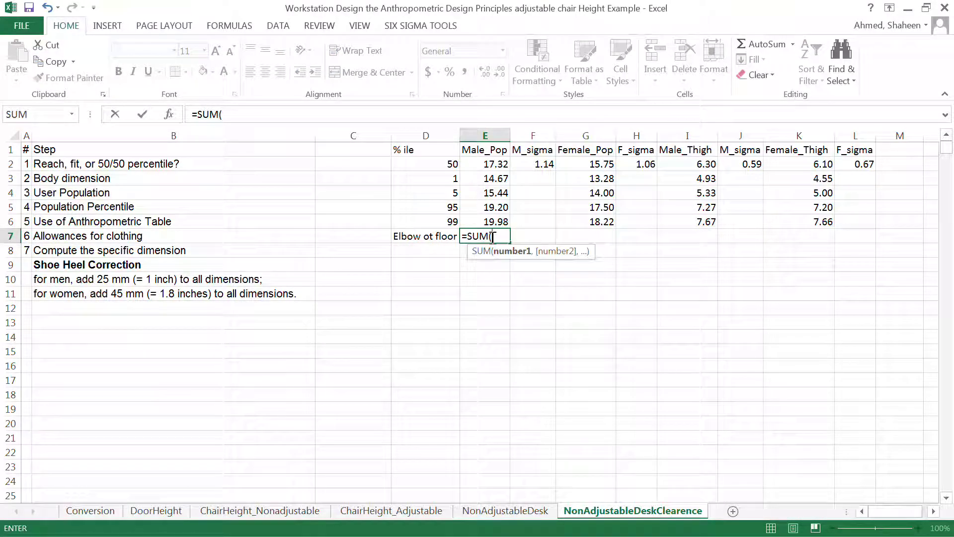
{"action": "left_click", "coordinate": [496, 164]}
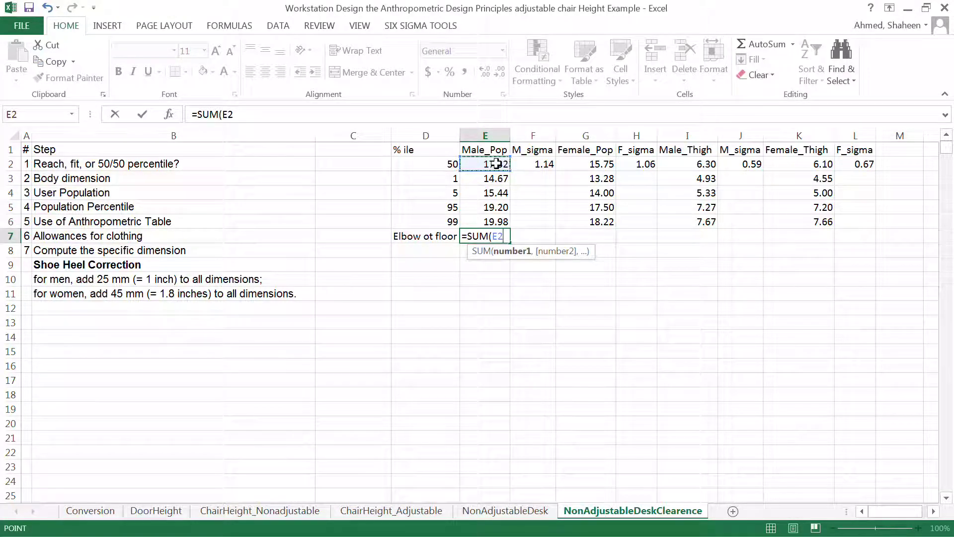
{"action": "type", "text": ","}
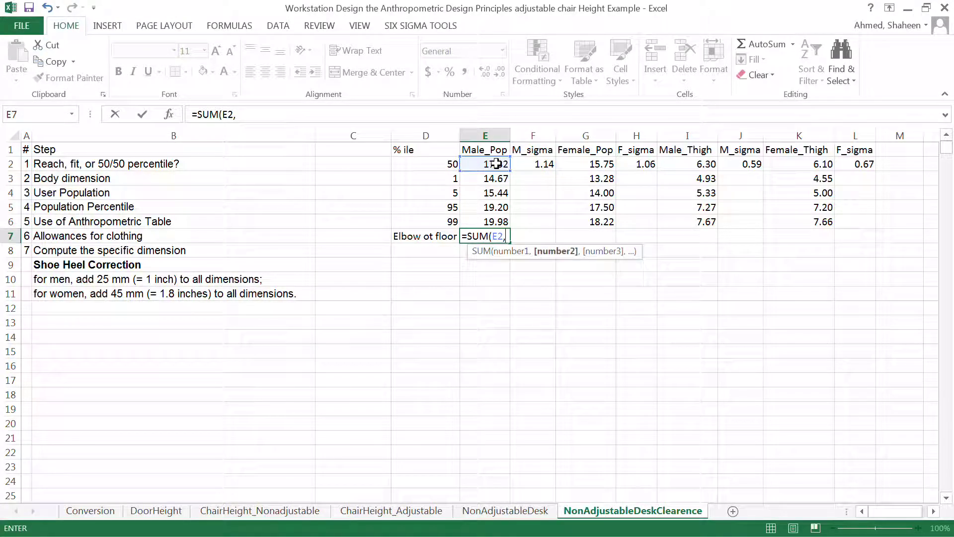
{"action": "left_click", "coordinate": [701, 162]}
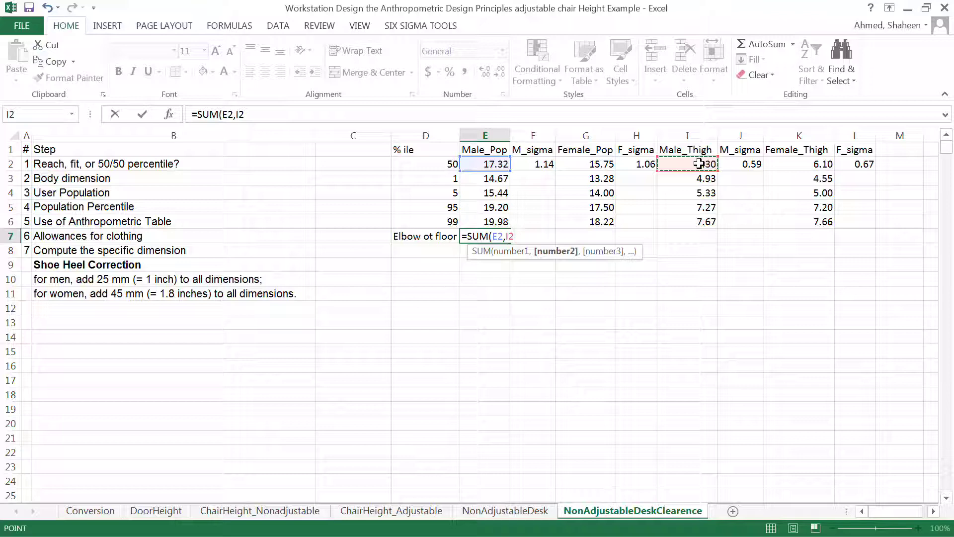
{"action": "type", "text": ")"}
{"action": "key", "text": "Return"}
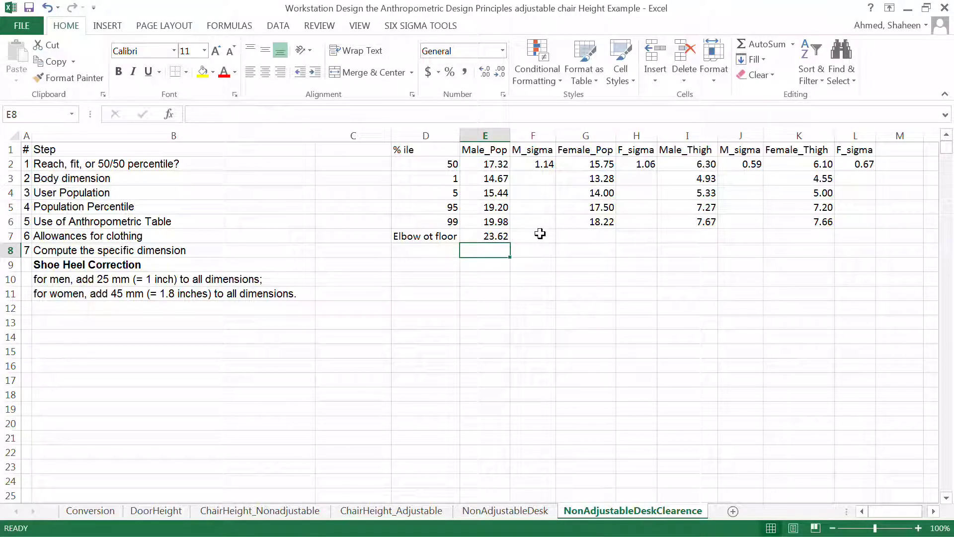
{"action": "left_click", "coordinate": [491, 236]}
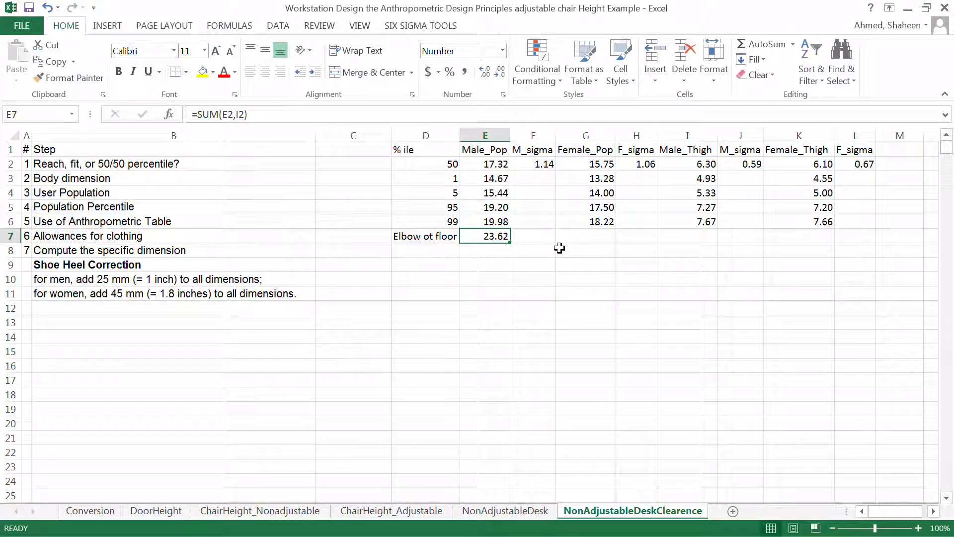
{"action": "key", "text": "ctrl+c"}
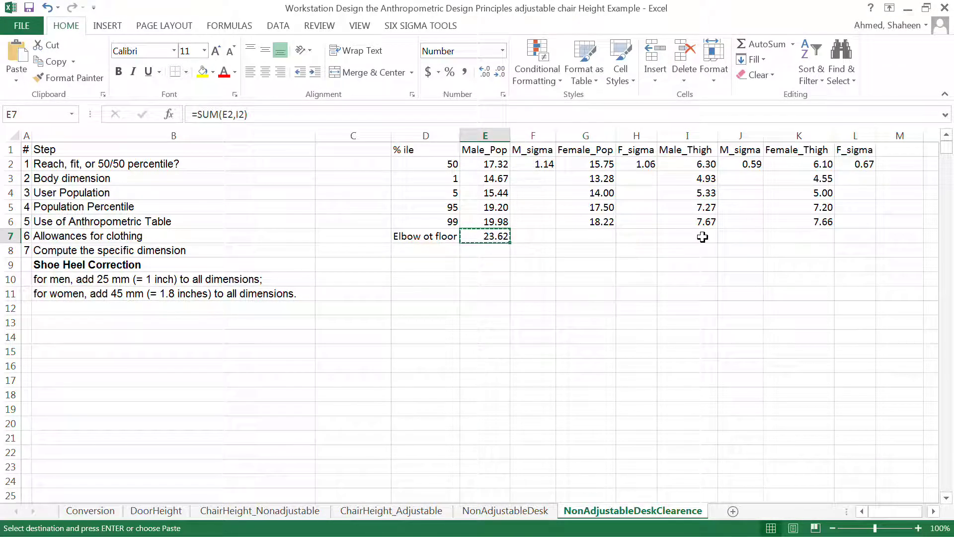
{"action": "key", "text": "Escape"}
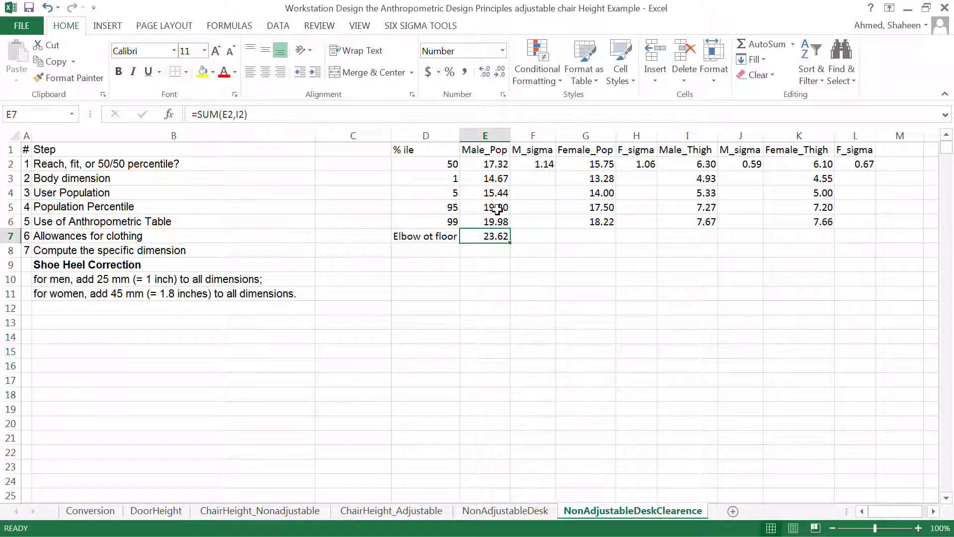
- Enter "FIT" in C2 as the answer to the reach, fit or 50/50 percentile question
{"action": "left_click", "coordinate": [358, 164]}
{"action": "type", "text": "FIT"}
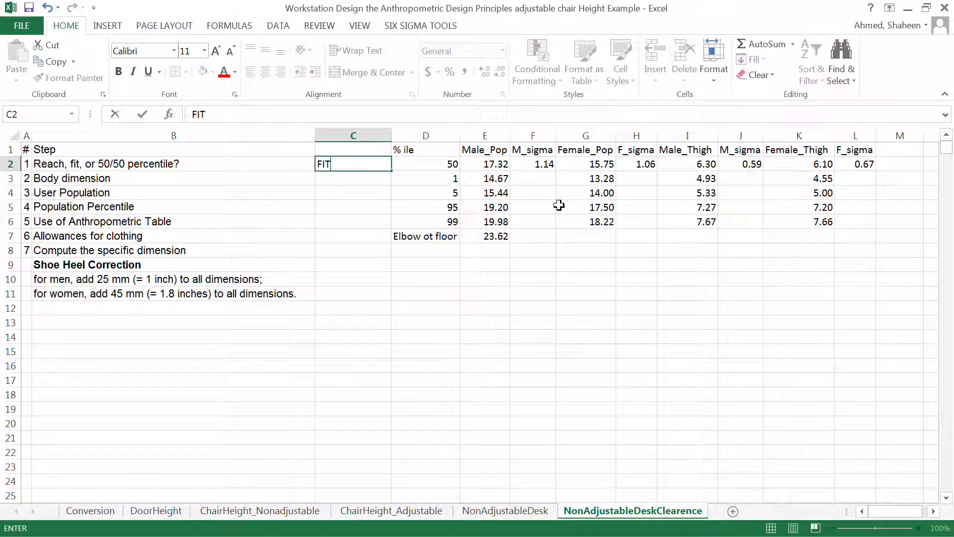
{"action": "key", "text": "Return"}
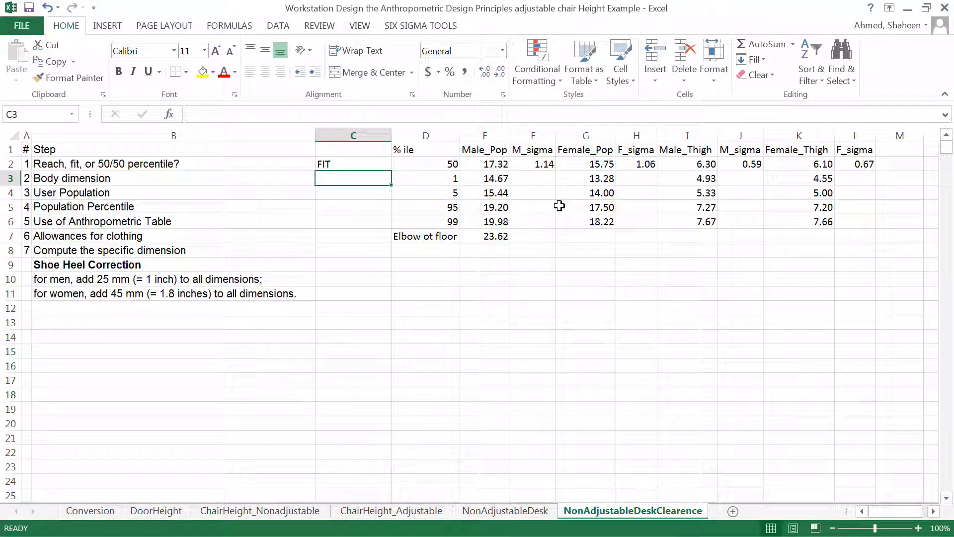
- Enter "POP+THICH" in C3 as the body dimension
{"action": "type", "text": "PO"}
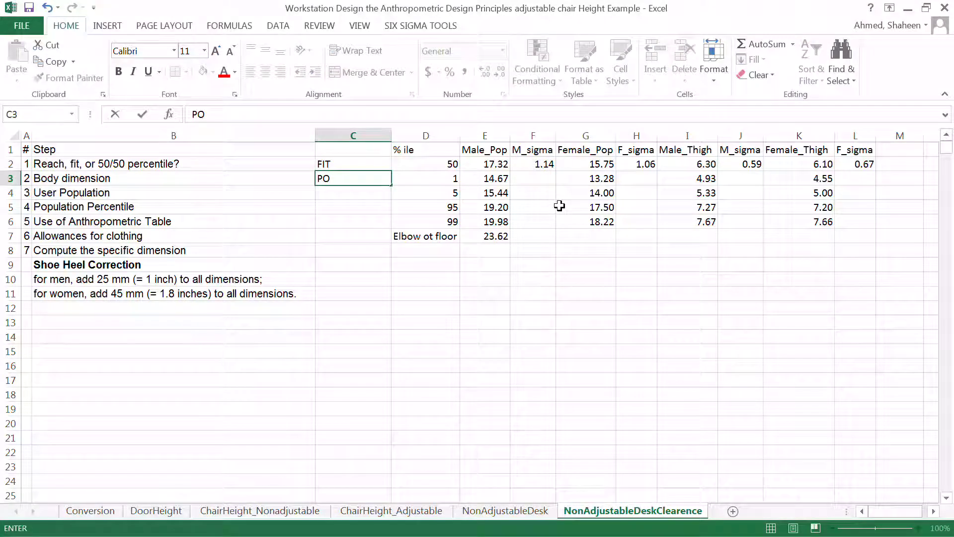
{"action": "type", "text": "P+"}
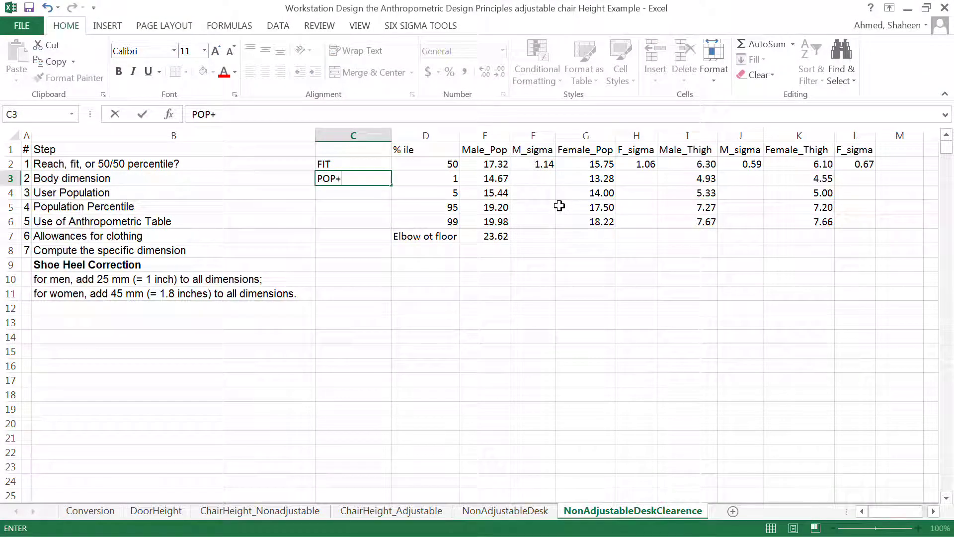
{"action": "type", "text": "TH"}
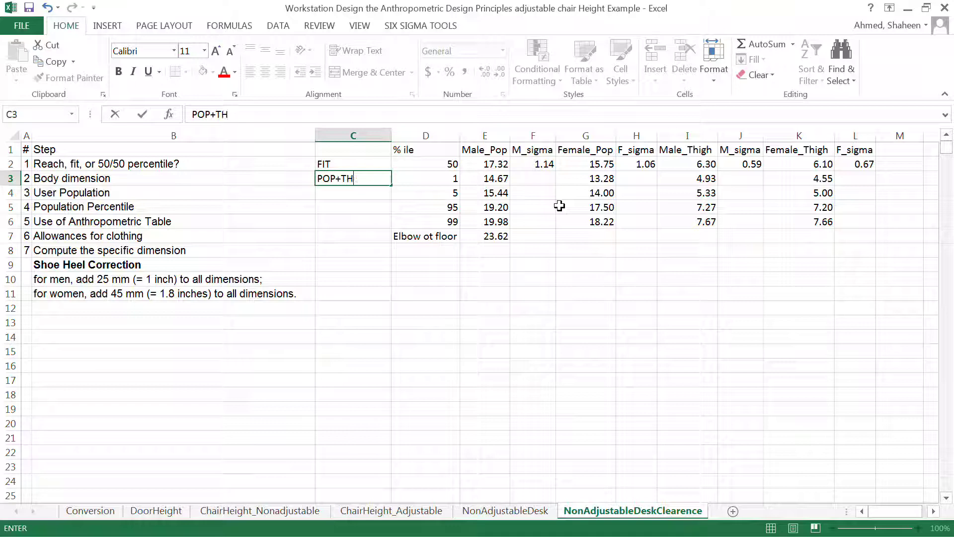
{"action": "type", "text": "ICH"}
{"action": "key", "text": "Return"}
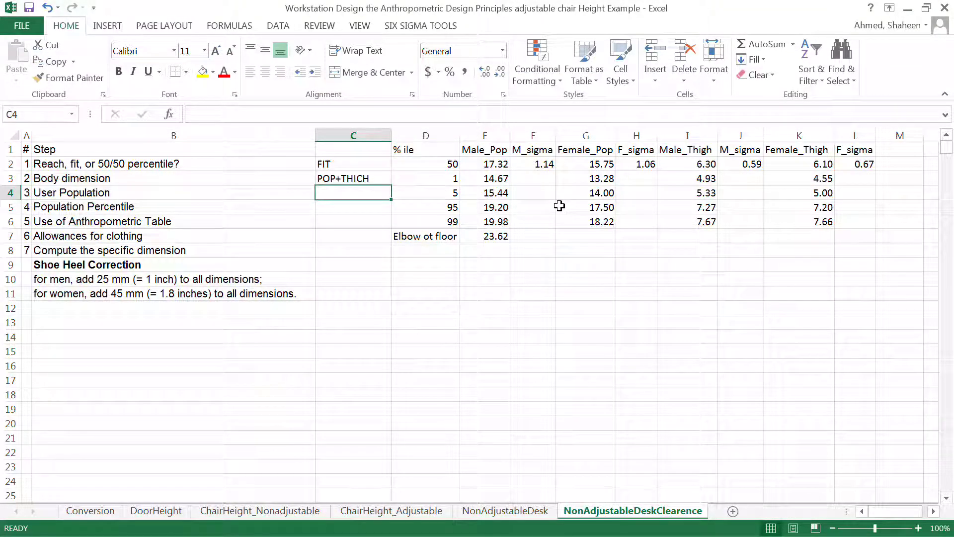
- Enter "MALE" in C4 as the user population and 95 in C5 as the population percentile
{"action": "type", "text": "95"}
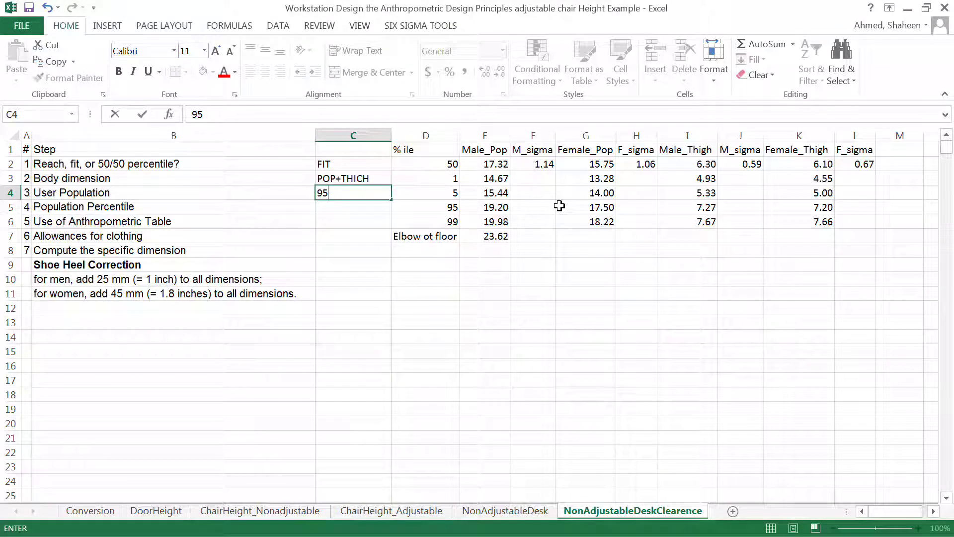
{"action": "key", "text": "BackSpace"}
{"action": "key", "text": "BackSpace"}
{"action": "type", "text": ",MAL;"}
{"action": "key", "text": "BackSpace"}
{"action": "key", "text": "BackSpace"}
{"action": "key", "text": "BackSpace"}
{"action": "key", "text": "BackSpace"}
{"action": "key", "text": "BackSpace"}
{"action": "type", "text": "MALE"}
{"action": "key", "text": "Return"}
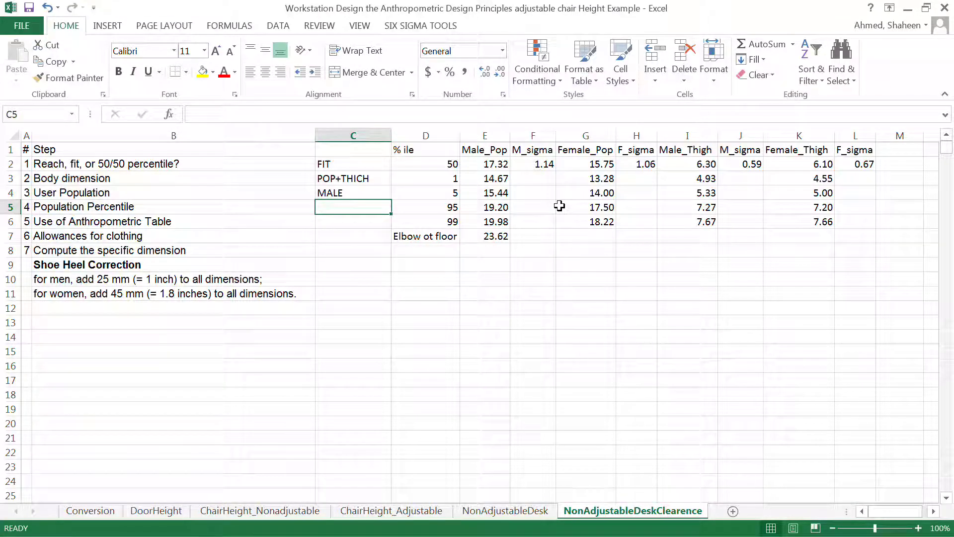
{"action": "type", "text": "95"}
{"action": "key", "text": "Return"}
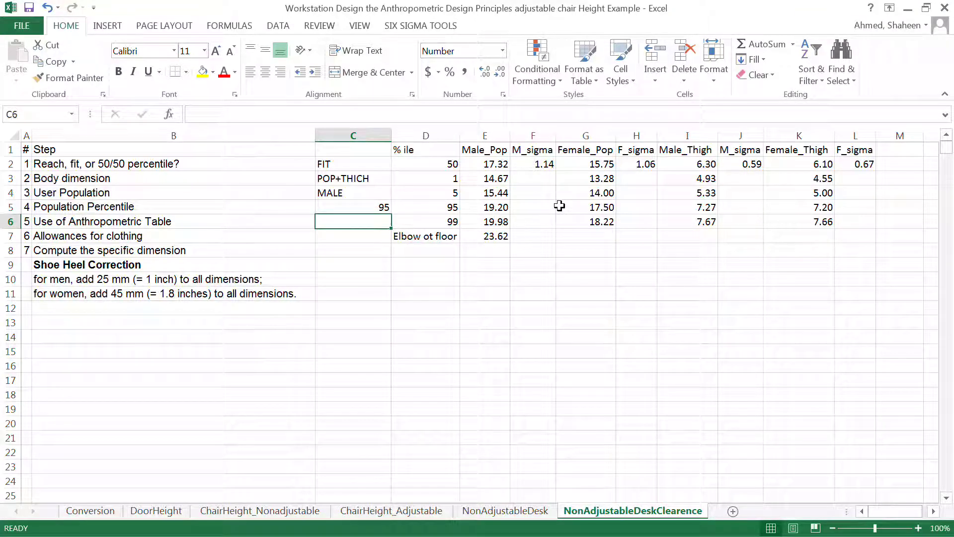
- Change the SUM in E7 to add the 95th percentile male popliteal height E5 and male thigh value I5
{"action": "double_click", "coordinate": [495, 233]}
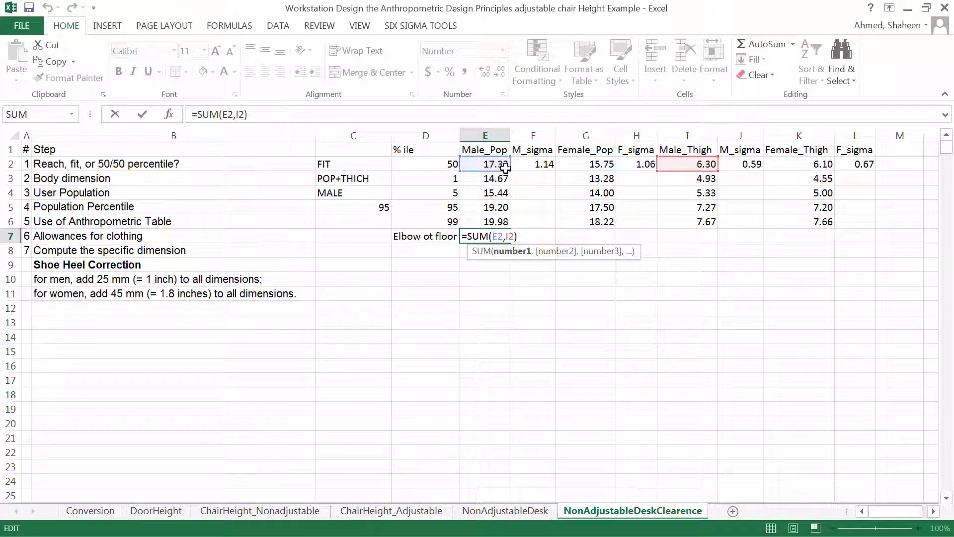
{"action": "left_click_drag", "start_coordinate": [506, 168], "coordinate": [505, 202]}
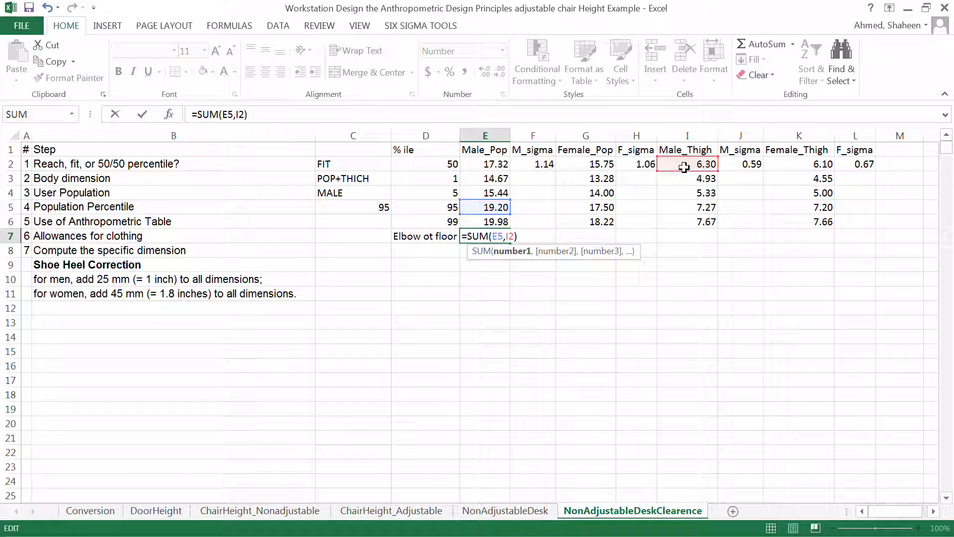
{"action": "left_click_drag", "start_coordinate": [684, 168], "coordinate": [685, 204]}
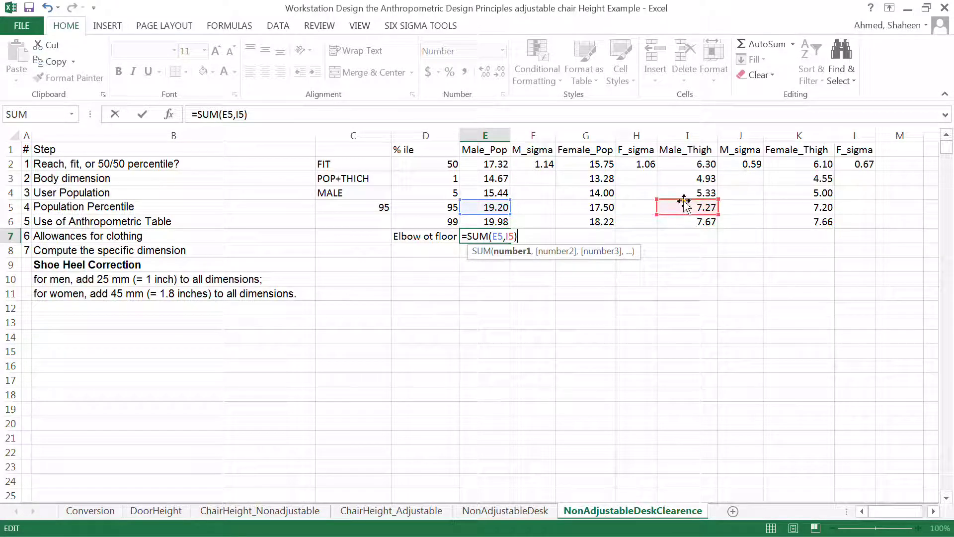
{"action": "key", "text": "Return"}
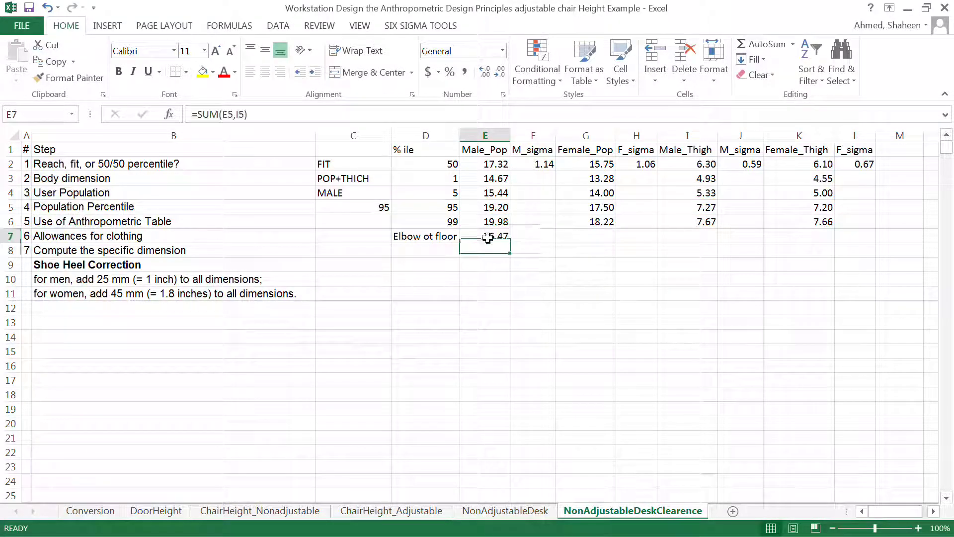
{"action": "left_click", "coordinate": [487, 237]}
{"action": "key", "text": "ctrl+c"}
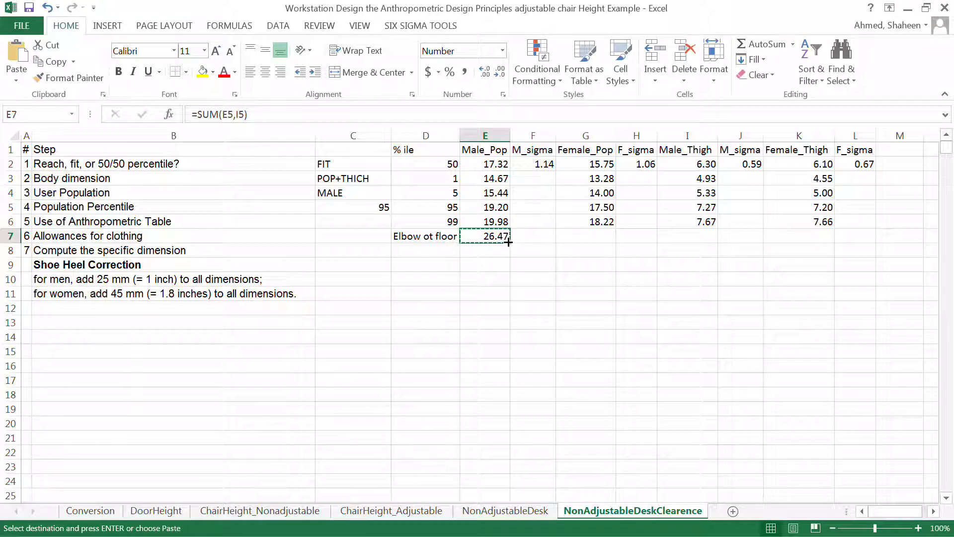
{"action": "key", "text": "Escape"}
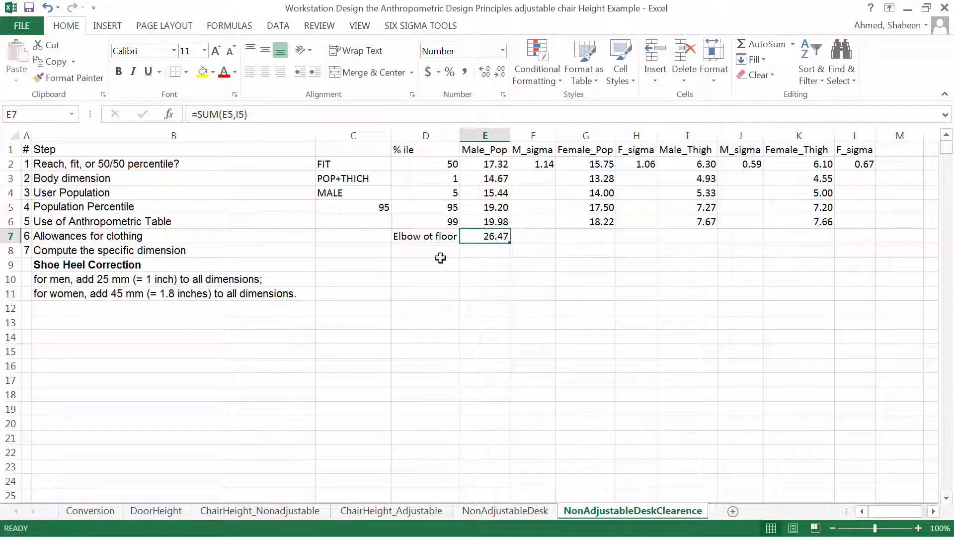
- Reference the E7 sum in C6 with =E7 as the value for the anthropometric table step
{"action": "left_click", "coordinate": [367, 225]}
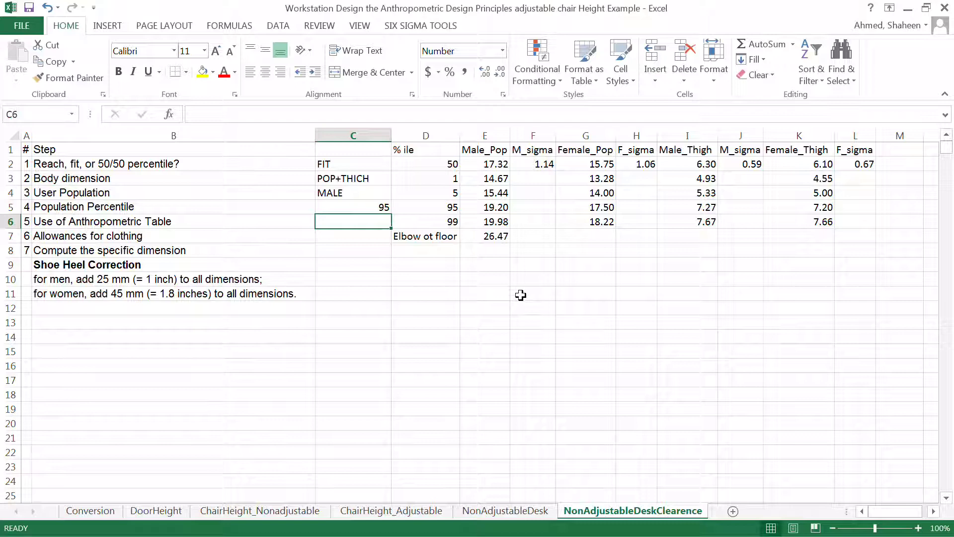
{"action": "type", "text": "="}
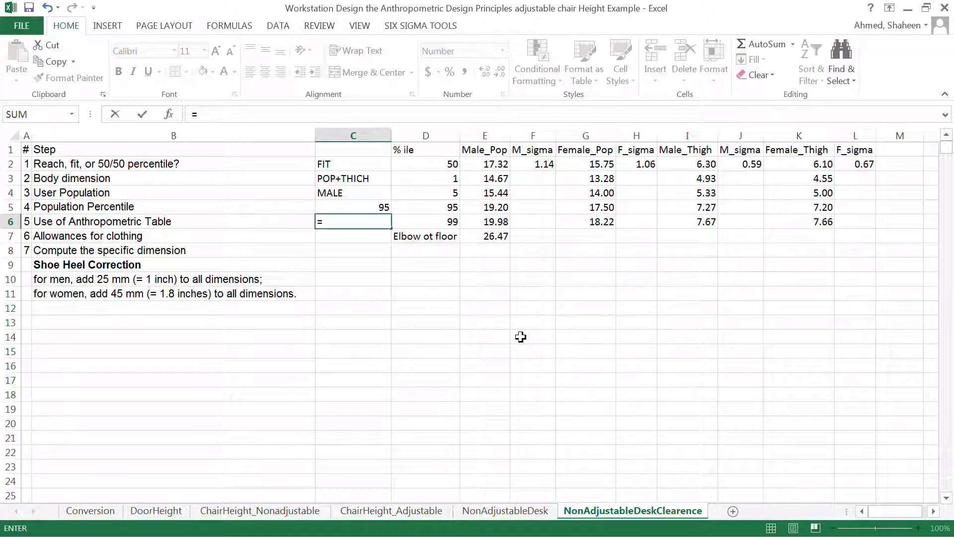
{"action": "left_click", "coordinate": [500, 237]}
{"action": "key", "text": "ctrl+Return"}
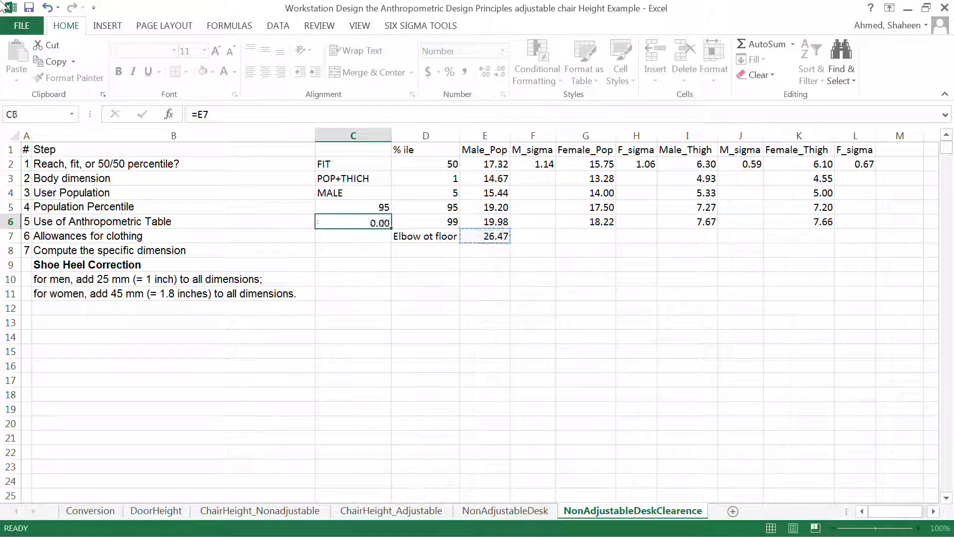
{"action": "key", "text": "Return"}
- Enter a clothing allowance of =1 in C7 and compute the specific dimension in C8 with a SUM of C6:C7
{"action": "type", "text": "="}
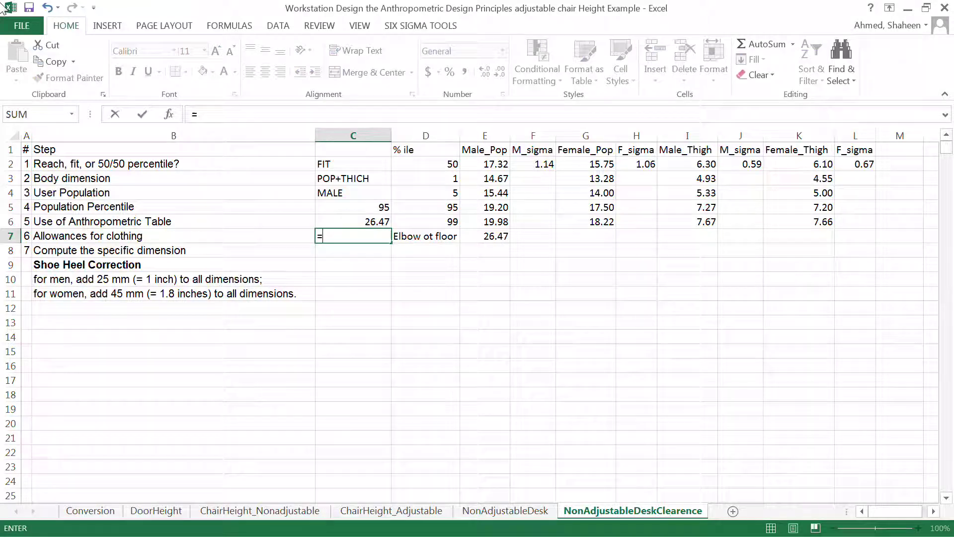
{"action": "type", "text": "1"}
{"action": "key", "text": "Return"}
{"action": "type", "text": "=SUM("}
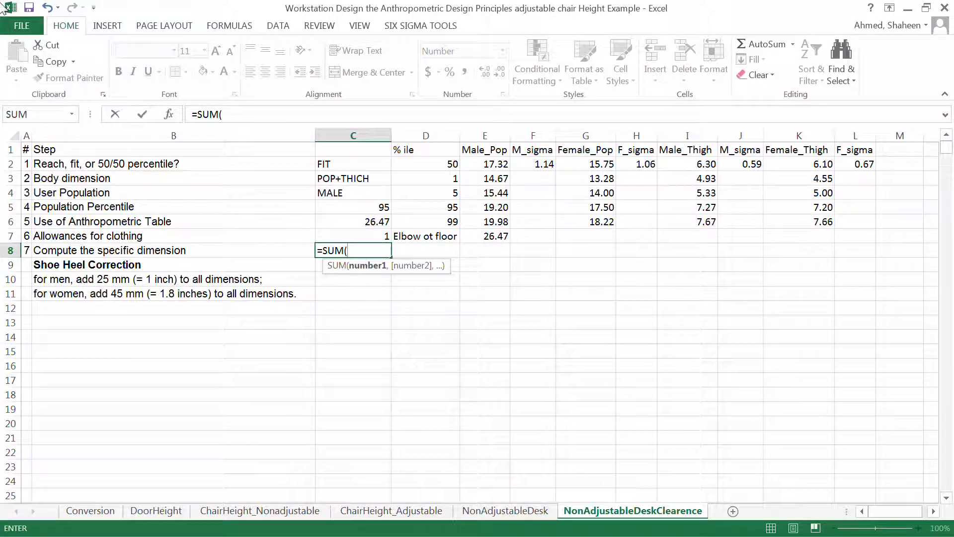
{"action": "left_click", "coordinate": [371, 222]}
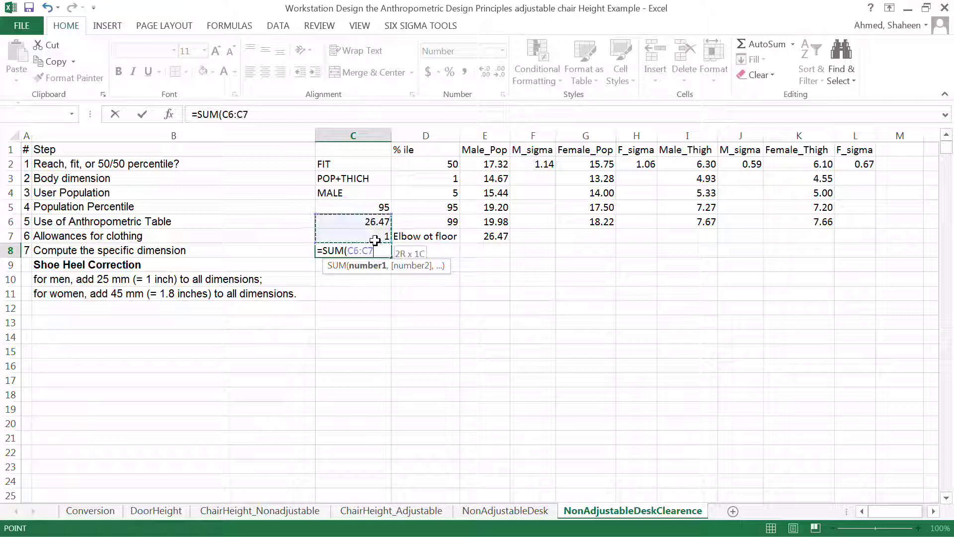
{"action": "key", "text": "Return"}
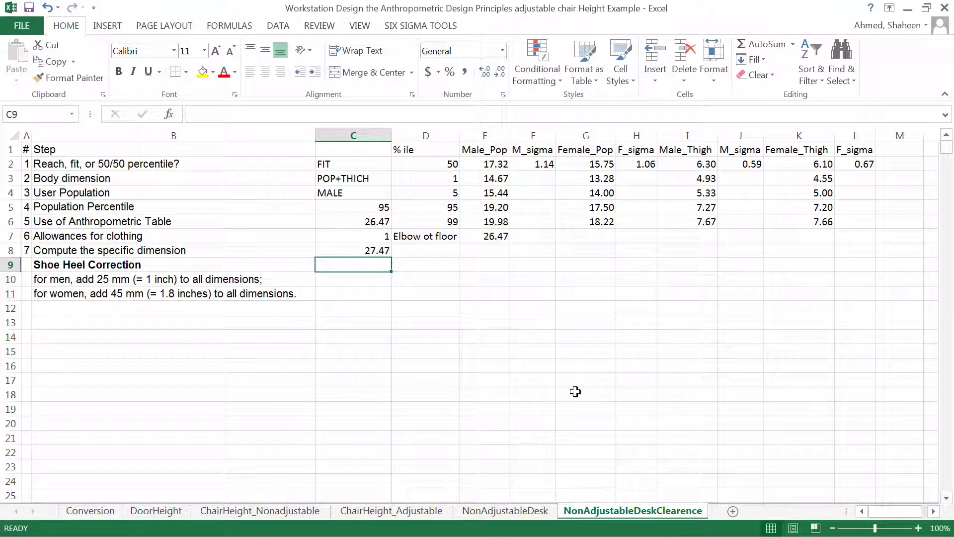
- Compare the computed desk height in C8 of NonAdjustableDesk with the required clearance in C8 of NonAdjustableDeskClearence
{"action": "left_click", "coordinate": [518, 515]}
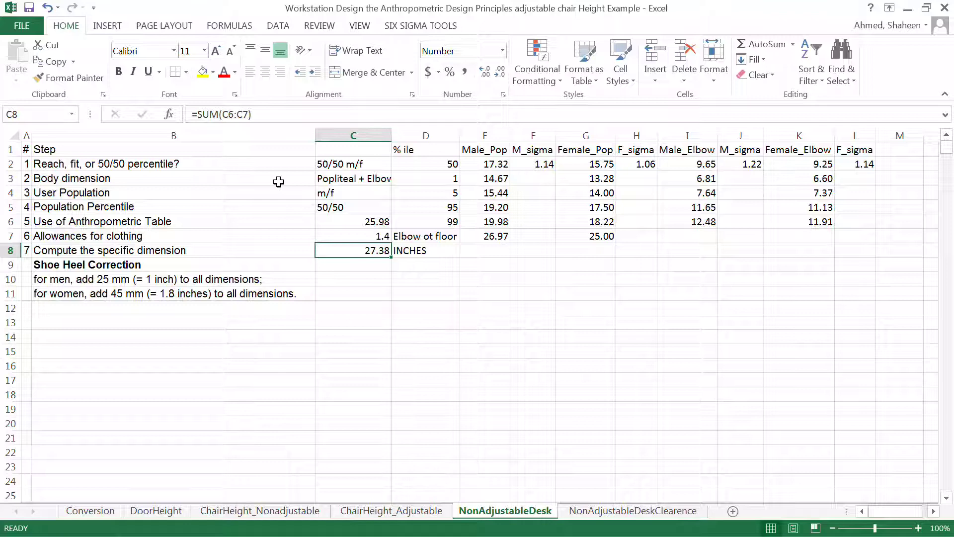
{"action": "key", "text": "ctrl+Page_Down"}
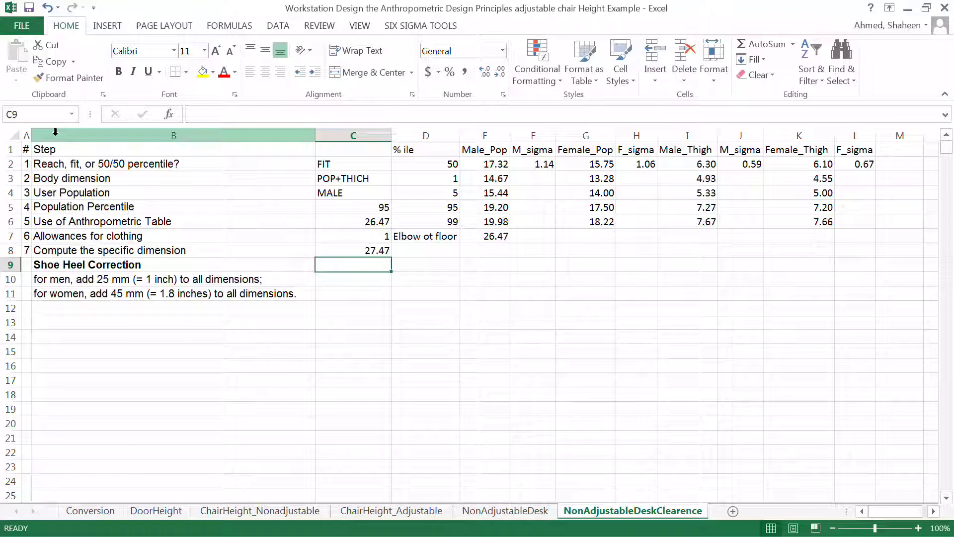
{"action": "left_click_drag", "start_coordinate": [58, 133], "coordinate": [905, 175]}
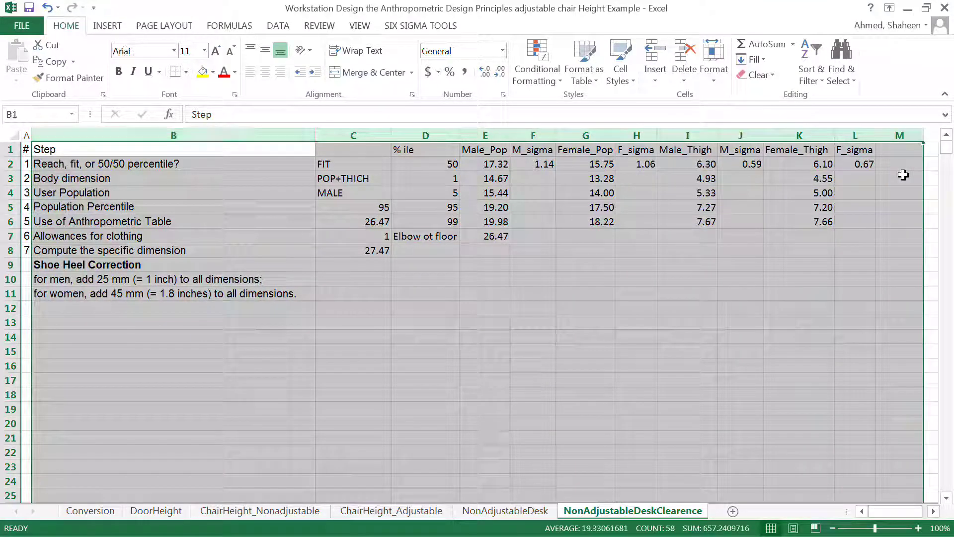
{"action": "left_click", "coordinate": [305, 238]}
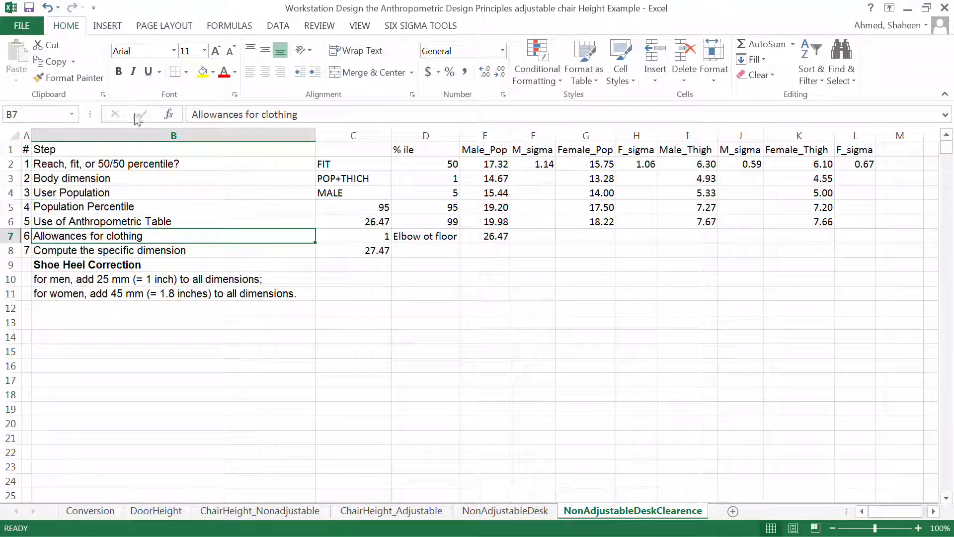
{"action": "left_click_drag", "start_coordinate": [135, 135], "coordinate": [467, 179]}
{"action": "left_click_drag", "start_coordinate": [901, 511], "coordinate": [845, 512]}
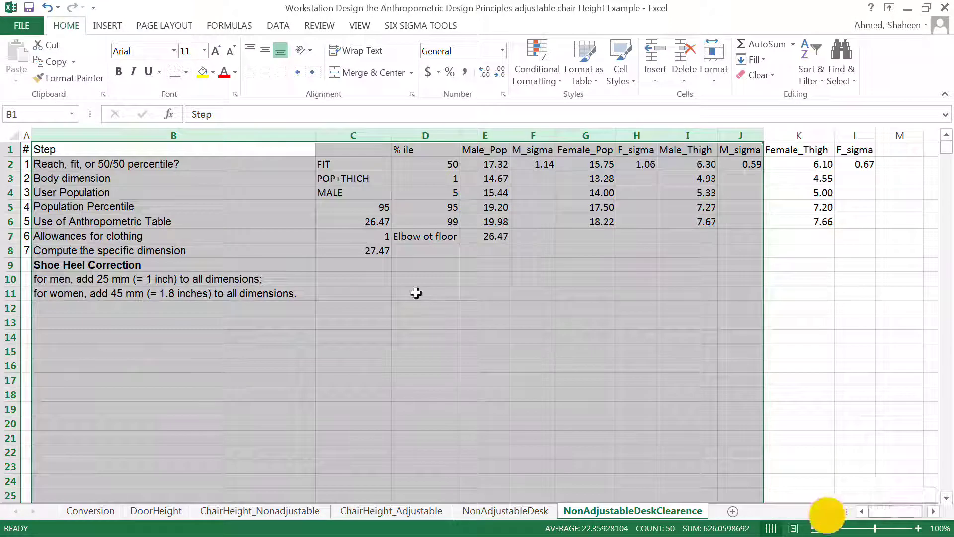
{"action": "left_click", "coordinate": [381, 254]}
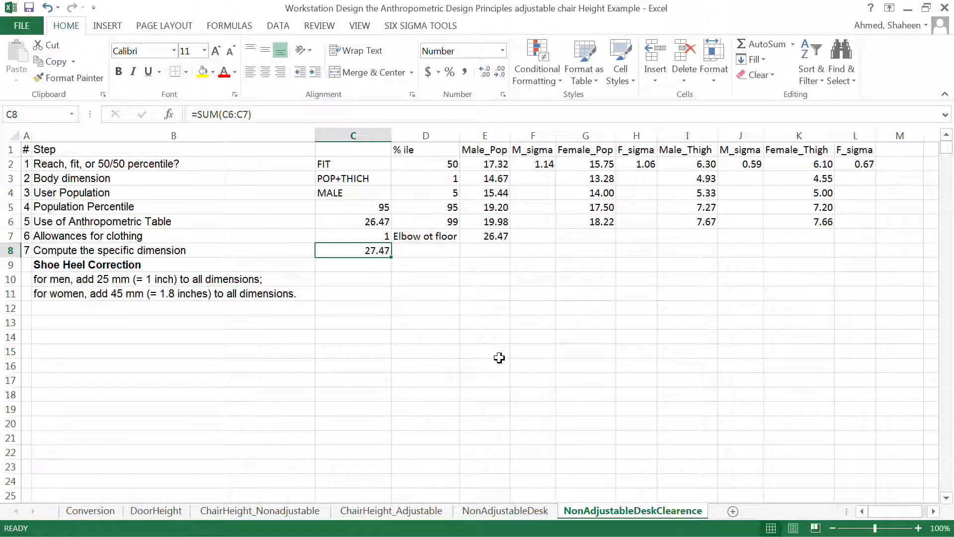
{"action": "left_click", "coordinate": [527, 512]}
{"action": "left_click", "coordinate": [376, 251]}
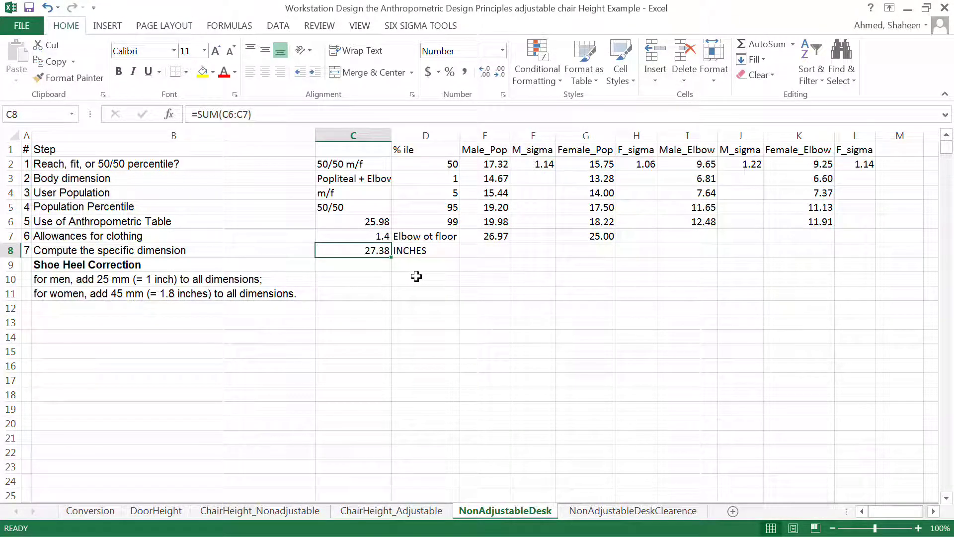
{"action": "left_click", "coordinate": [609, 513]}
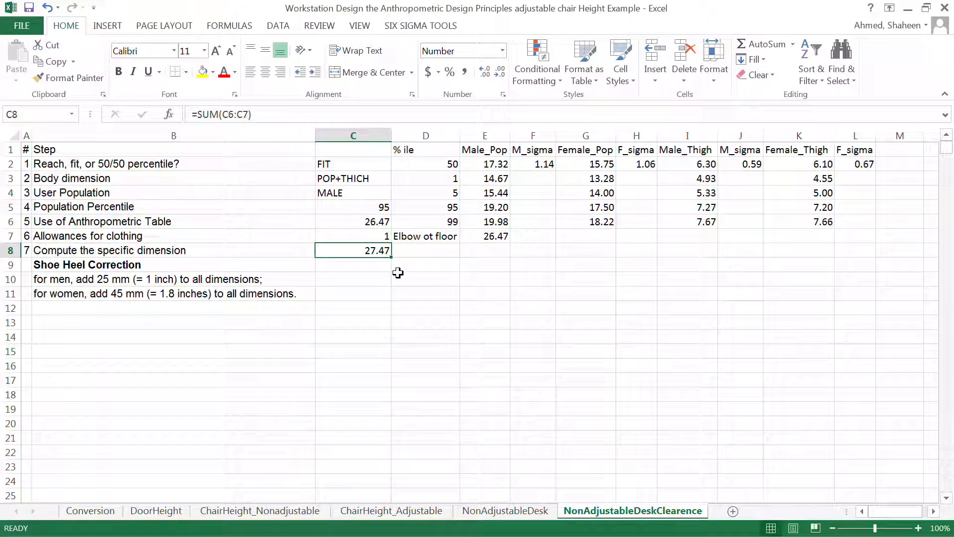
- Set the clothing allowance in C7 of NonAdjustableDeskClearence to =1+1
{"action": "left_click", "coordinate": [382, 236]}
{"action": "type", "text": "=1+1"}
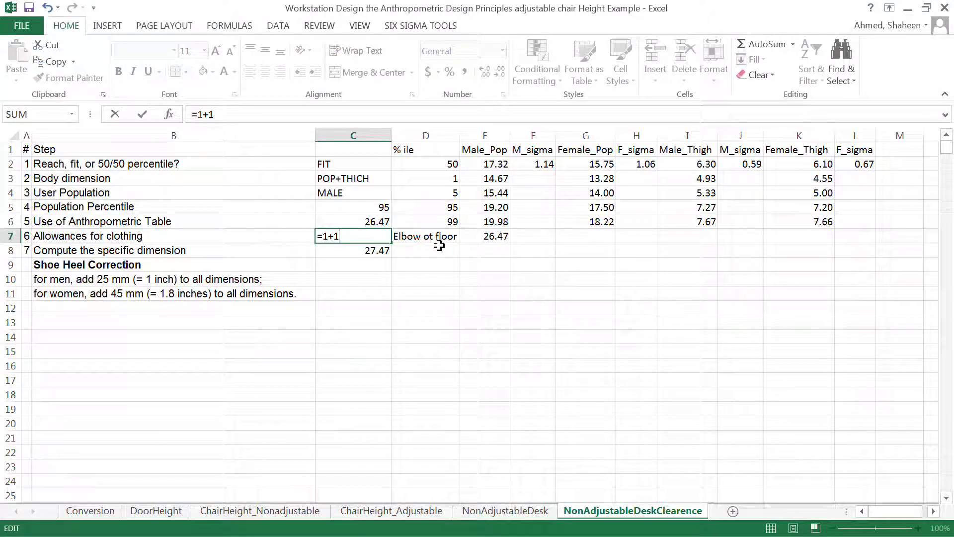
{"action": "key", "text": "Return"}
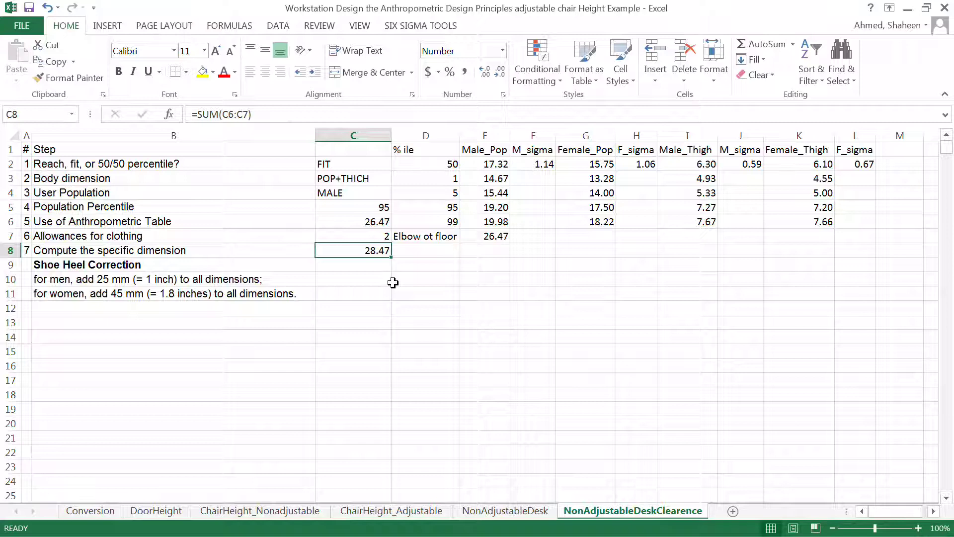
- Review the step answers in column C of NonAdjustableDesk against those on NonAdjustableDeskClearence with the revised allowance
{"action": "left_click", "coordinate": [512, 512]}
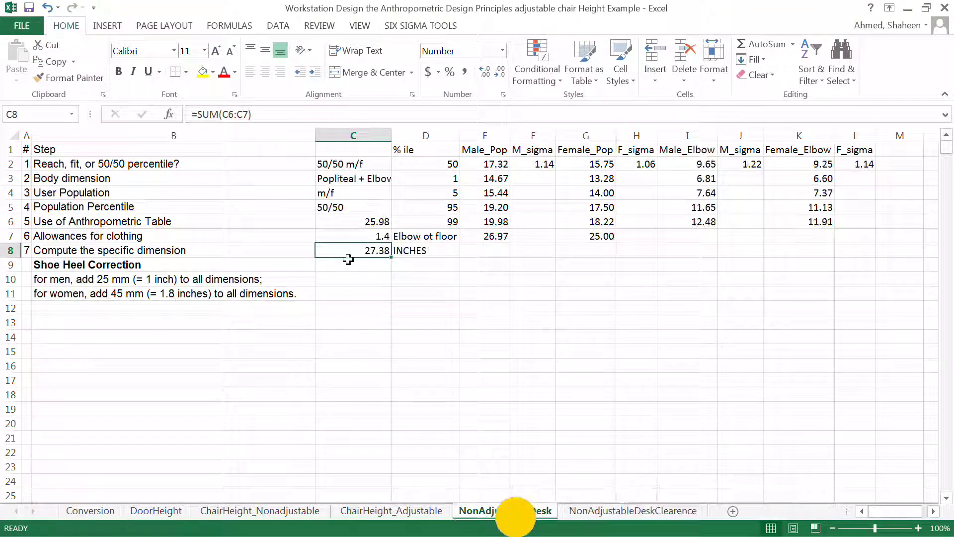
{"action": "left_click_drag", "start_coordinate": [353, 164], "coordinate": [348, 264]}
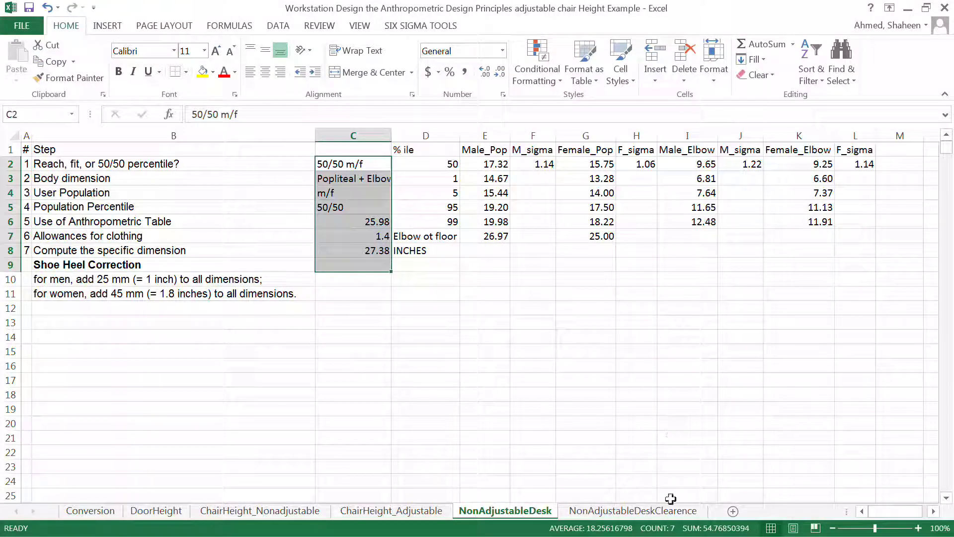
{"action": "left_click", "coordinate": [639, 511]}
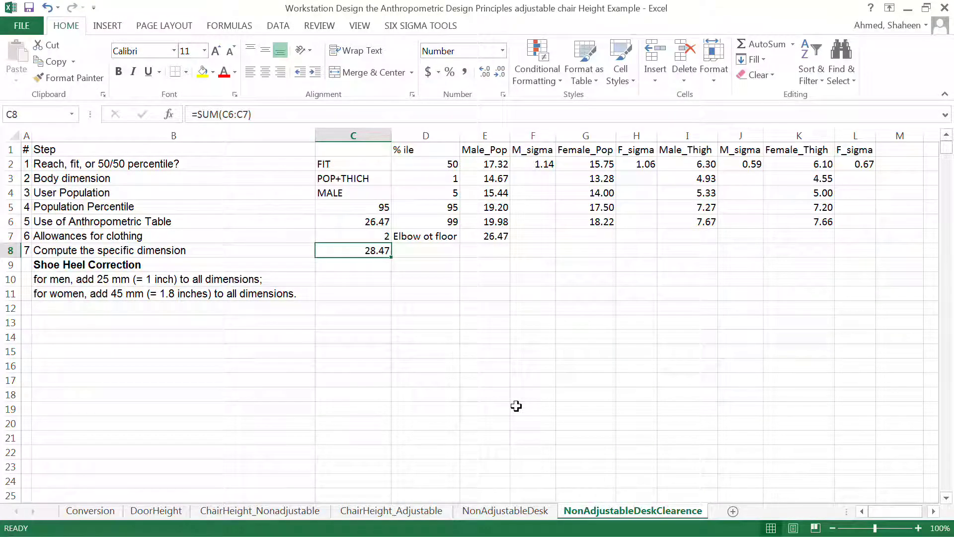
{"action": "left_click", "coordinate": [498, 510]}
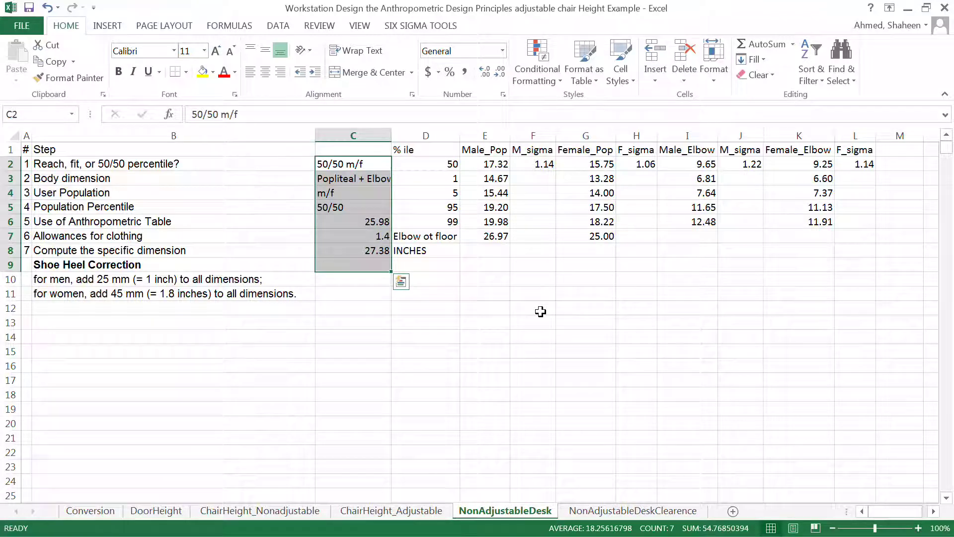
{"action": "left_click", "coordinate": [628, 509]}
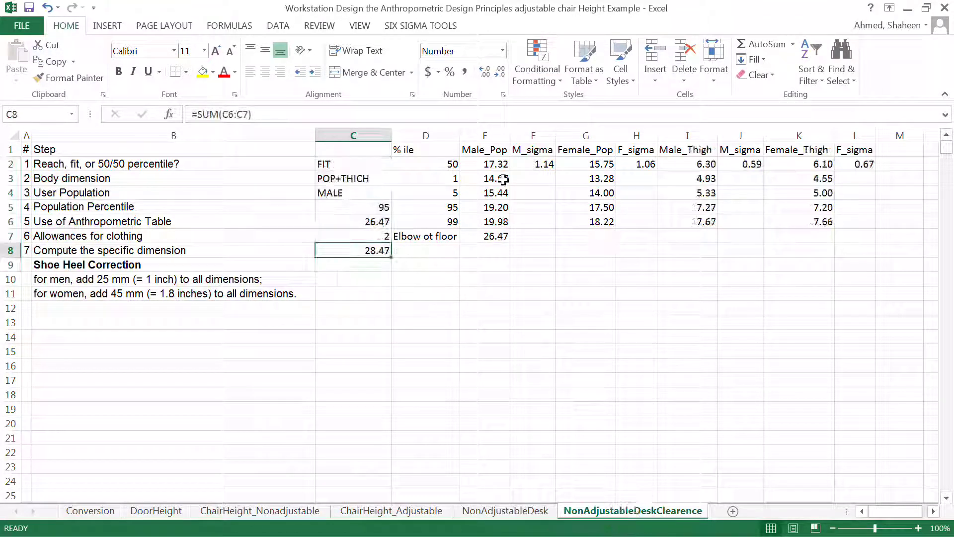